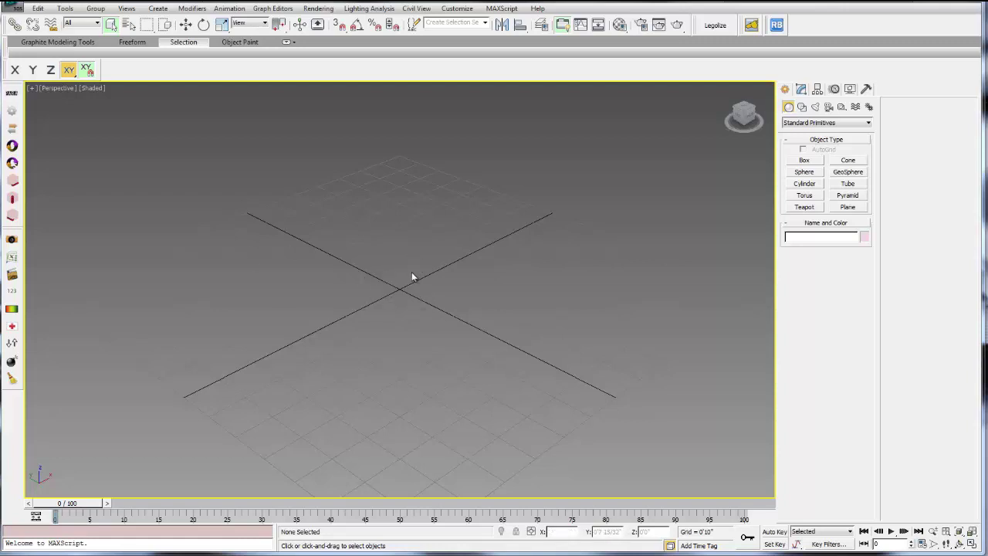
- Examine the empty Perspective viewport's grid from several angles and zoom distances
right_click(395, 287)
click(341, 258)
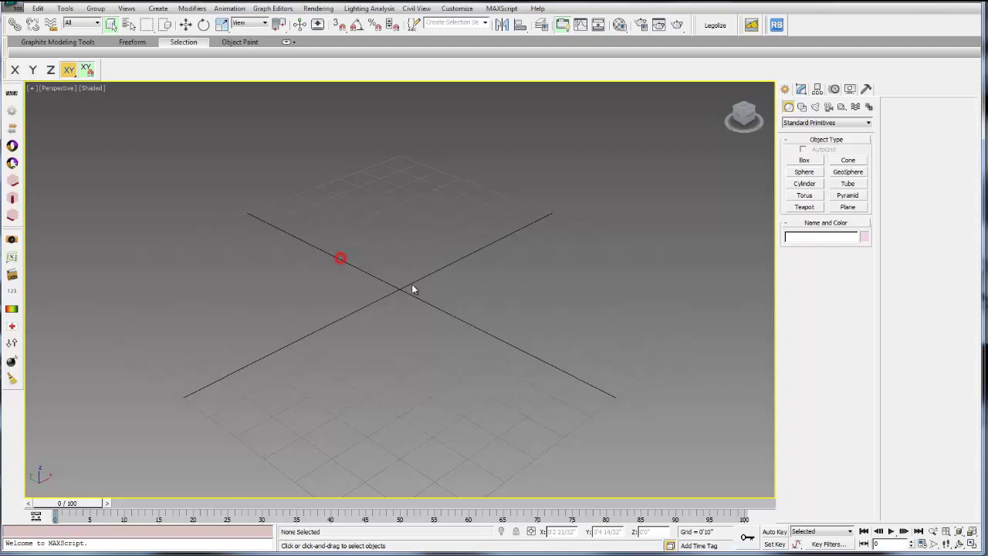
mouse_move(413, 289)
middle_down()
mouse_move(433, 309)
mouse_move(397, 262)
mouse_move(410, 269)
mouse_move(445, 249)
mouse_move(331, 249)
mouse_move(448, 284)
mouse_move(427, 307)
mouse_move(417, 261)
mouse_move(426, 308)
mouse_move(437, 316)
mouse_move(404, 326)
mouse_move(366, 271)
mouse_move(391, 270)
mouse_move(388, 243)
mouse_move(471, 317)
mouse_move(273, 286)
mouse_move(363, 275)
mouse_move(410, 283)
mouse_move(387, 281)
mouse_move(413, 333)
mouse_move(379, 190)
mouse_move(412, 337)
mouse_move(372, 230)
mouse_move(382, 313)
middle_up()
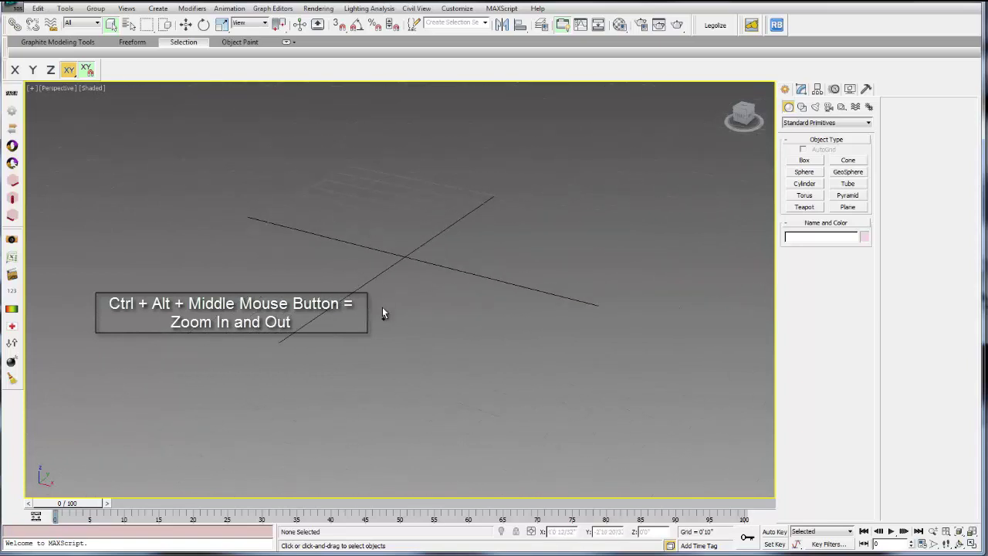
ctrl+alt+middle_drag(387, 243, 403, 209)
scroll(405, 216, down, 8)
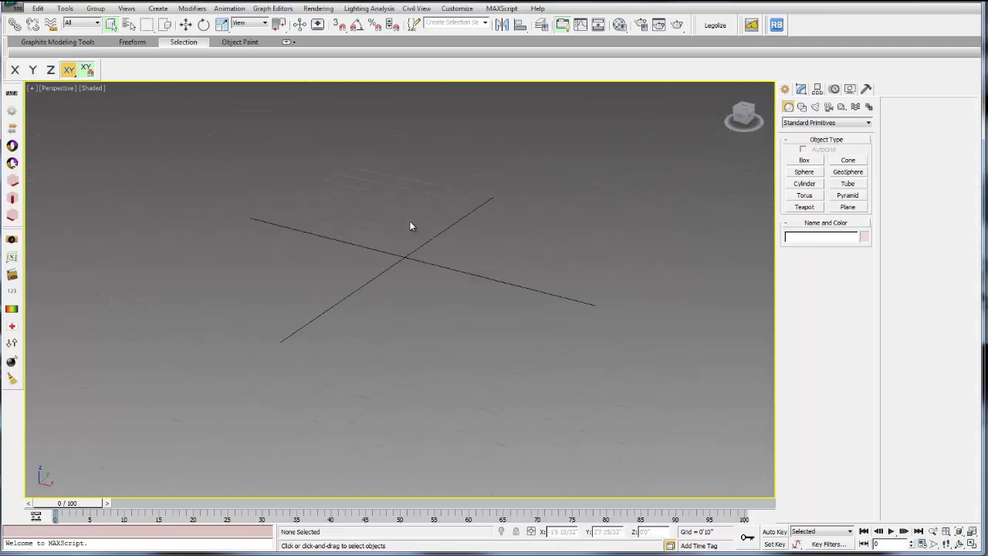
scroll(421, 262, up, 5)
middle_drag(379, 232, 400, 279)
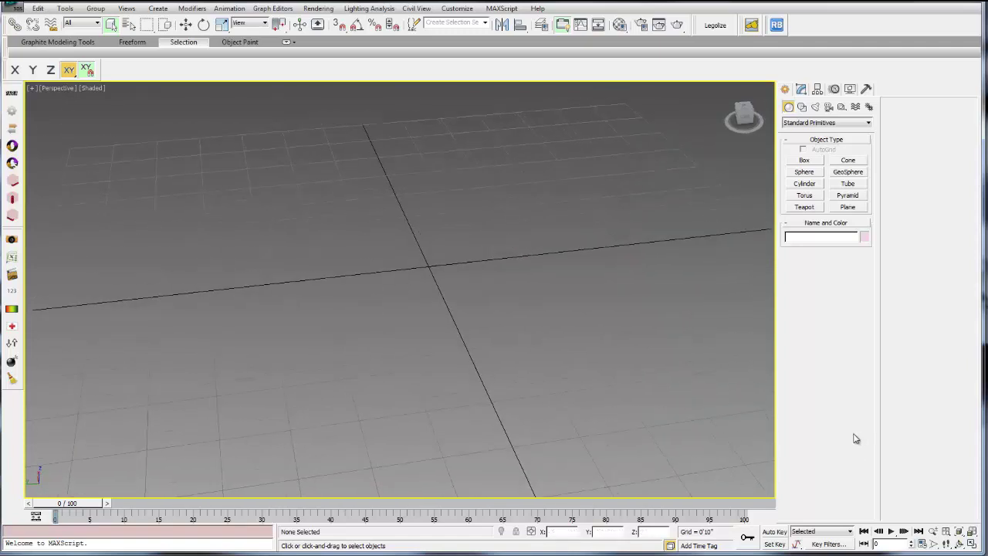
click(934, 533)
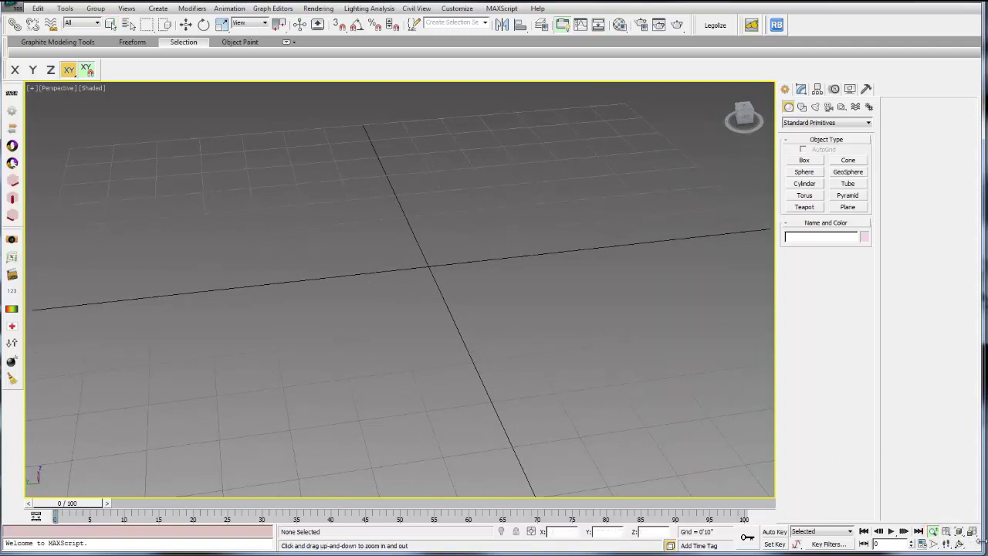
mouse_move(458, 301)
mouse_down()
mouse_move(446, 265)
mouse_move(468, 298)
mouse_up()
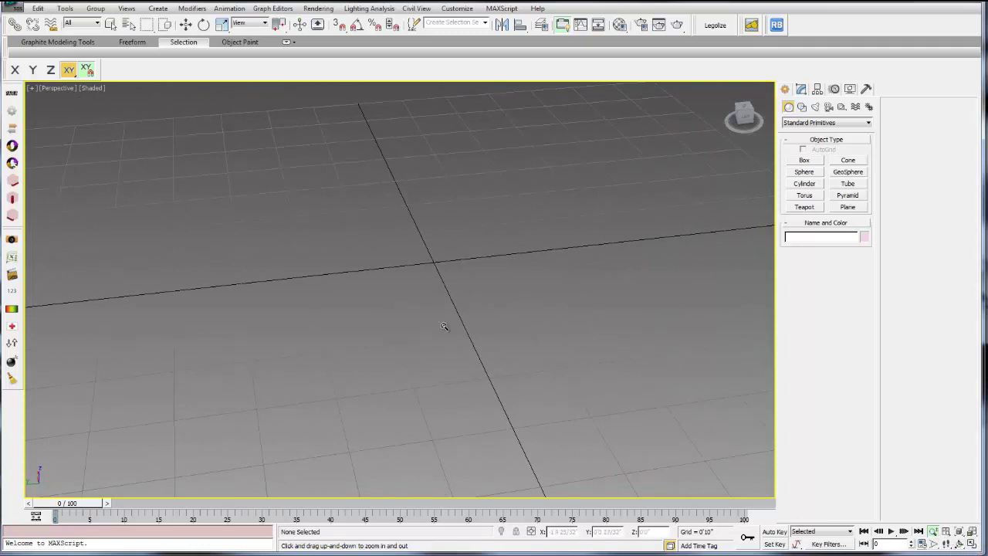
mouse_move(407, 305)
mouse_down()
mouse_move(425, 308)
mouse_move(456, 289)
mouse_move(353, 291)
mouse_move(363, 281)
mouse_move(401, 309)
mouse_up()
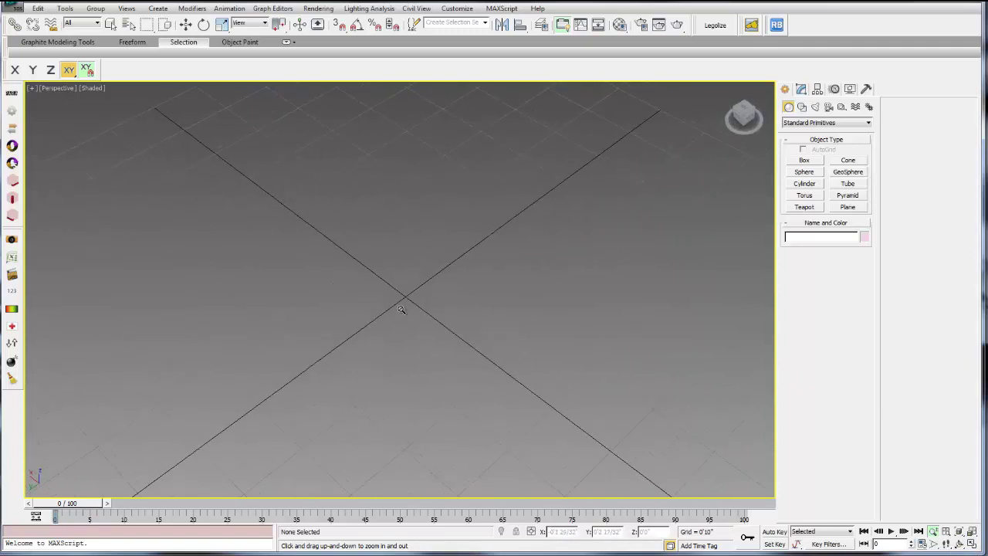
- Review the file import and export options, including merging objects from external scenes
click(15, 8)
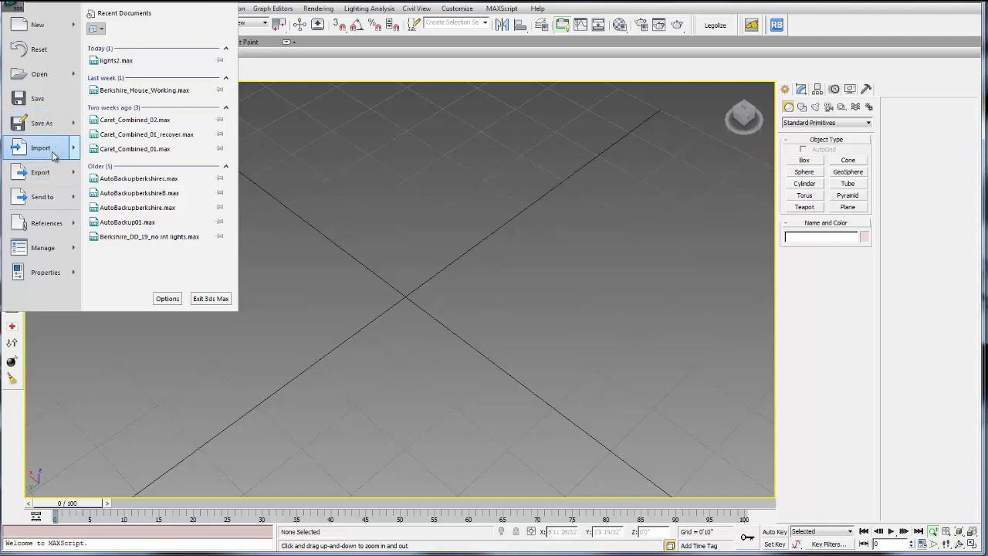
mouse_move(58, 178)
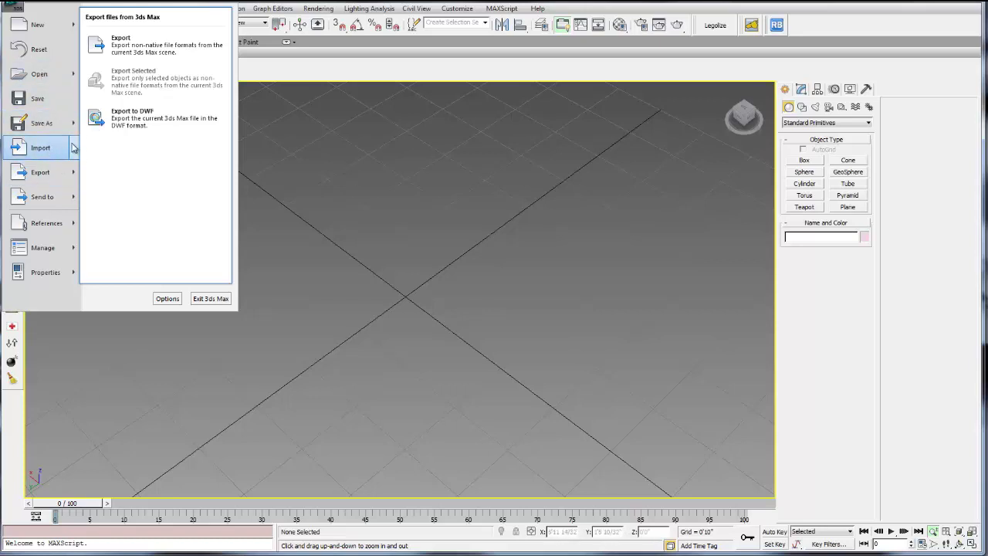
mouse_move(70, 147)
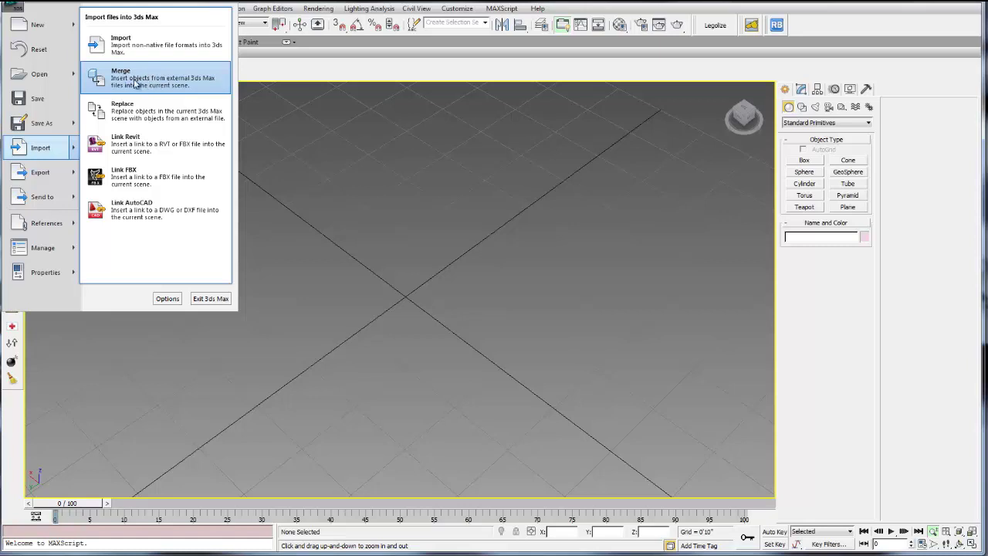
click(282, 143)
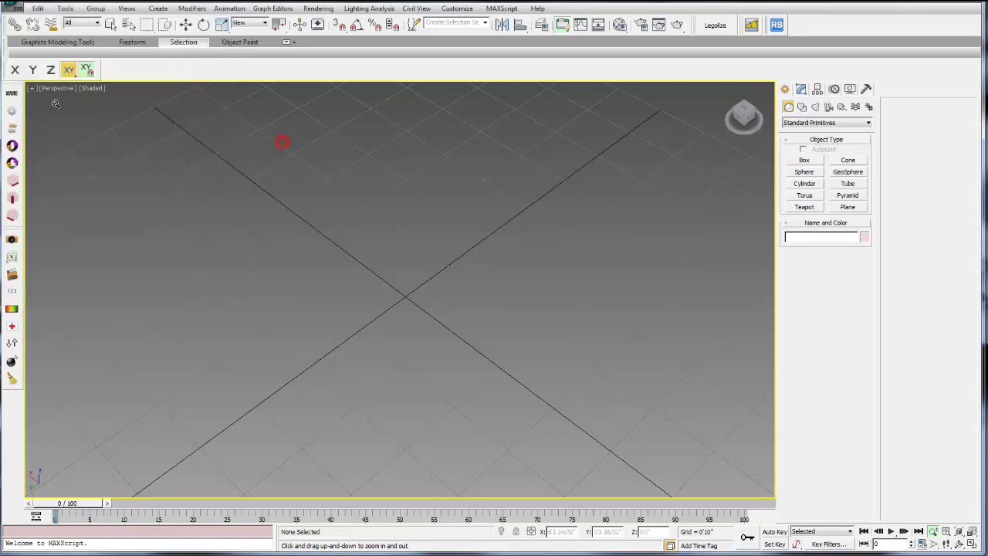
- Examine the available editing, view and object creation commands, including the list of basic shapes
click(38, 8)
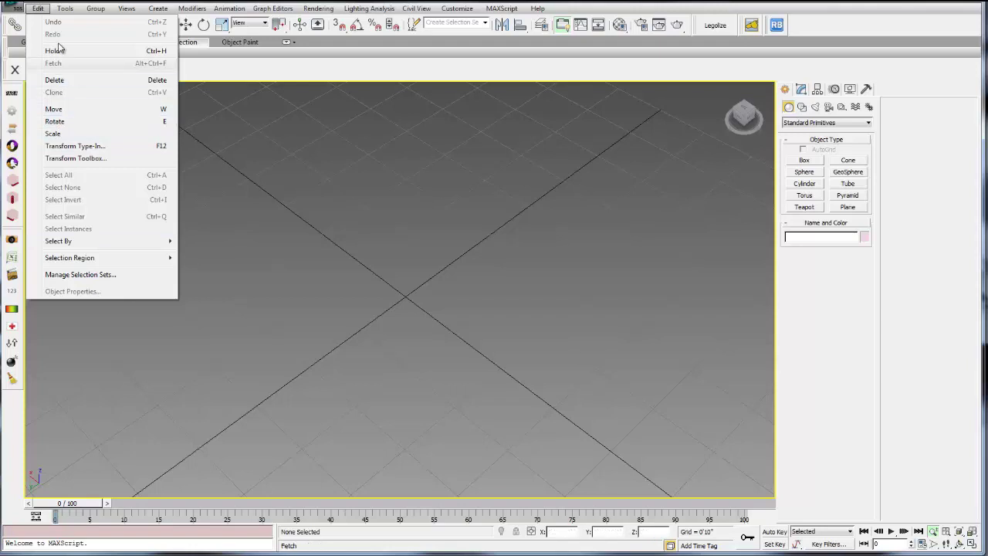
key(Escape)
click(62, 11)
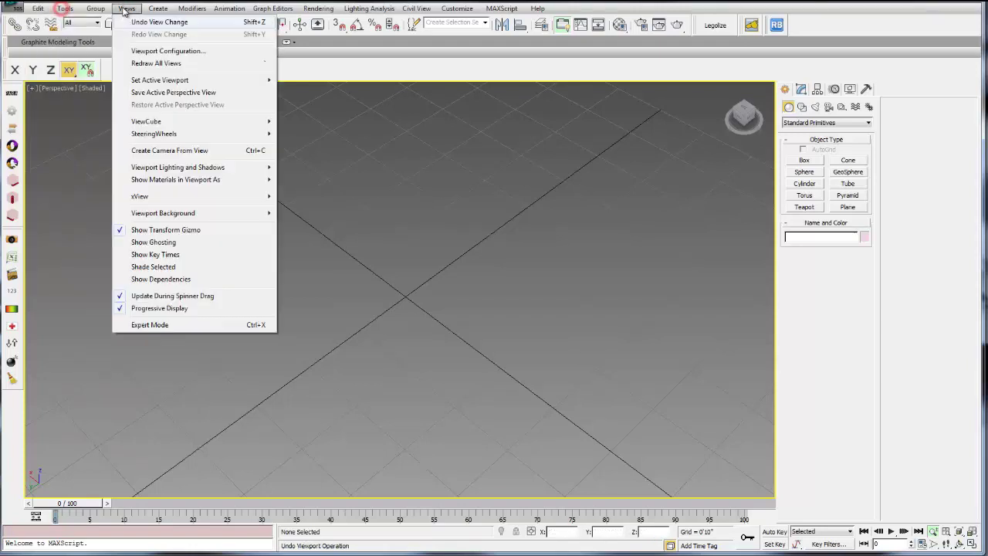
mouse_move(105, 14)
mouse_move(159, 9)
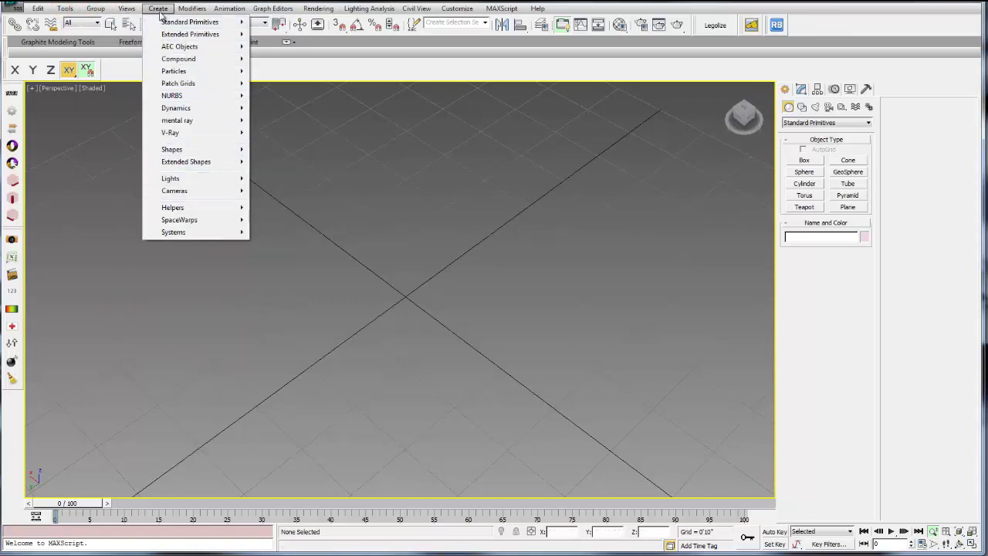
mouse_move(174, 30)
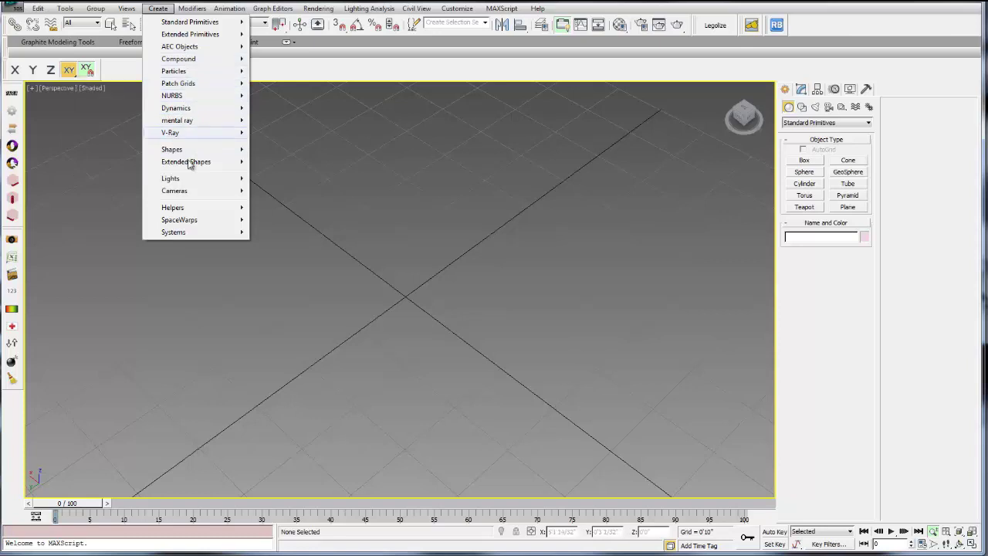
mouse_move(178, 196)
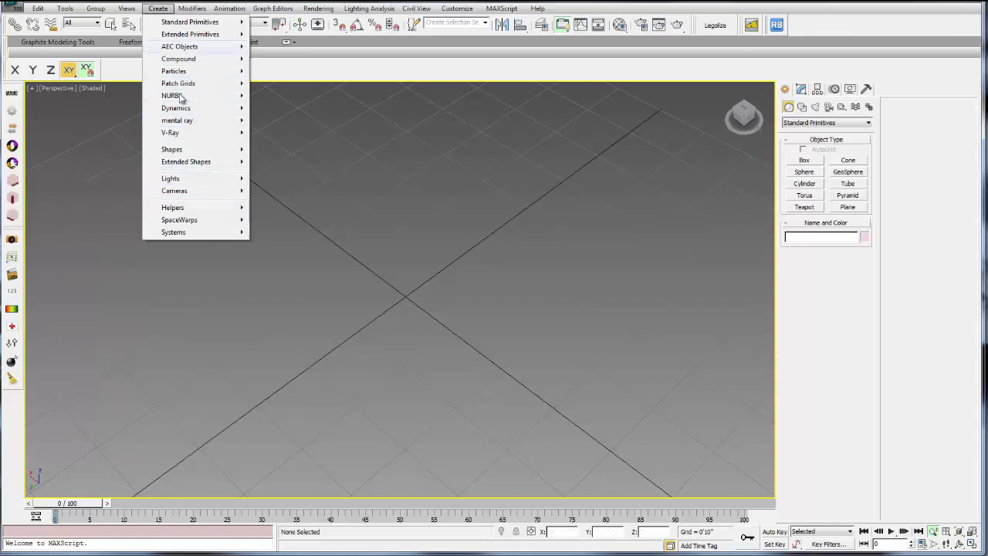
mouse_move(175, 151)
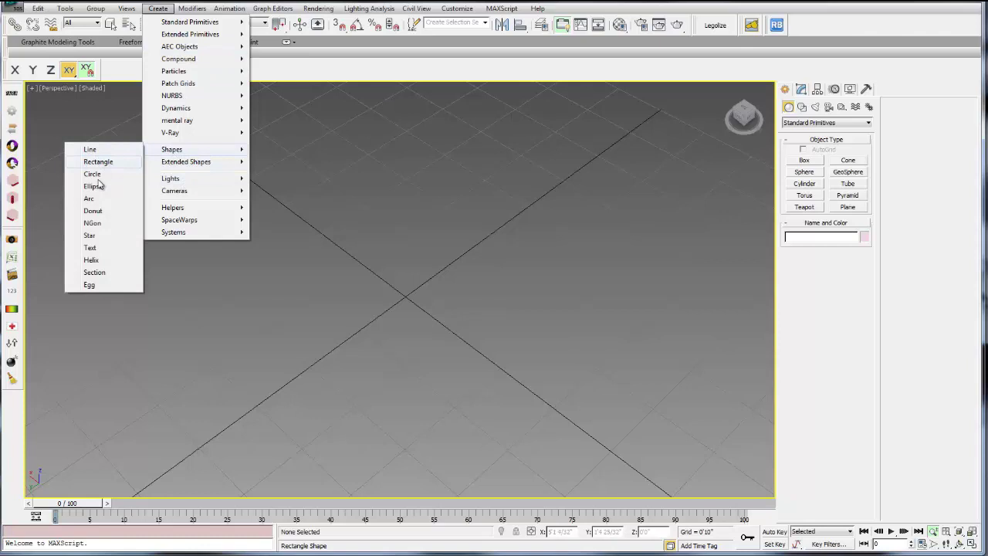
- Examine the available modifier categories and the animation and rendering commands
mouse_move(197, 14)
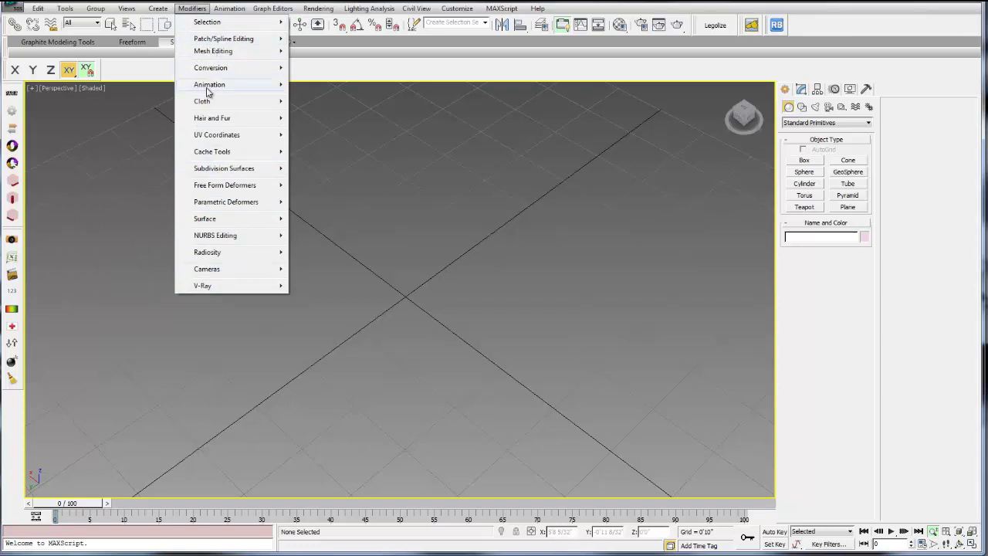
mouse_move(207, 90)
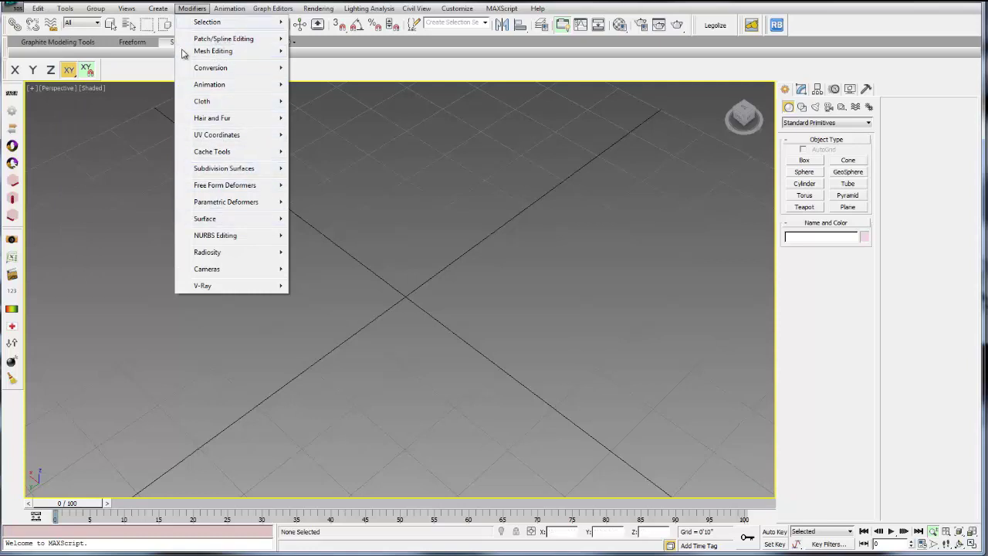
mouse_move(219, 125)
mouse_move(234, 8)
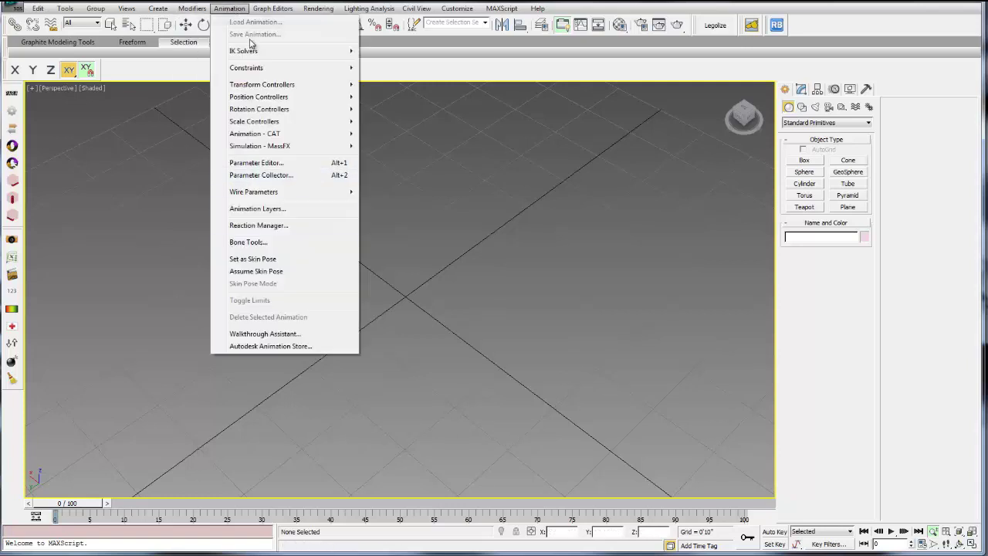
mouse_move(279, 9)
mouse_move(314, 10)
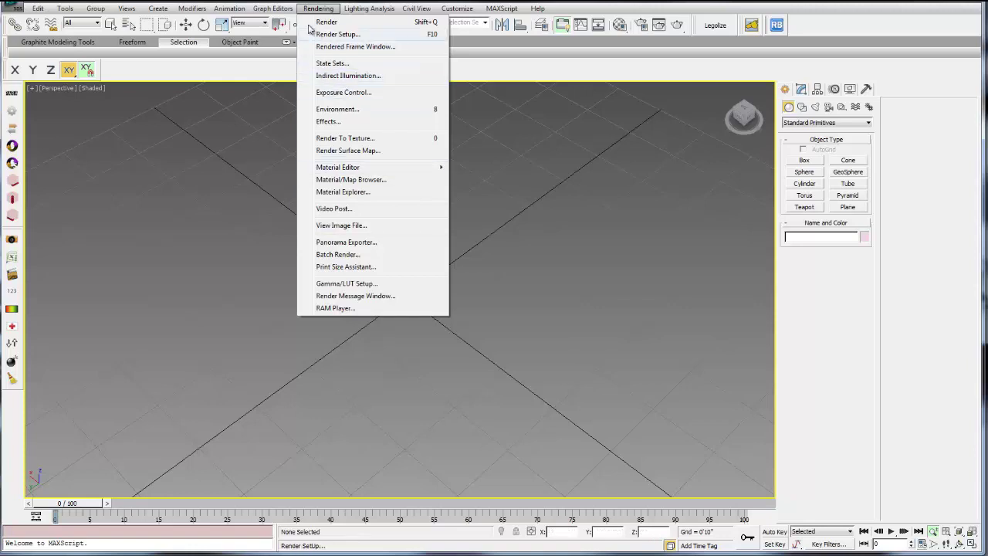
click(318, 8)
- Review the keyboard, mouse, toolbar and color settings in the Customize User Interface dialog
click(458, 9)
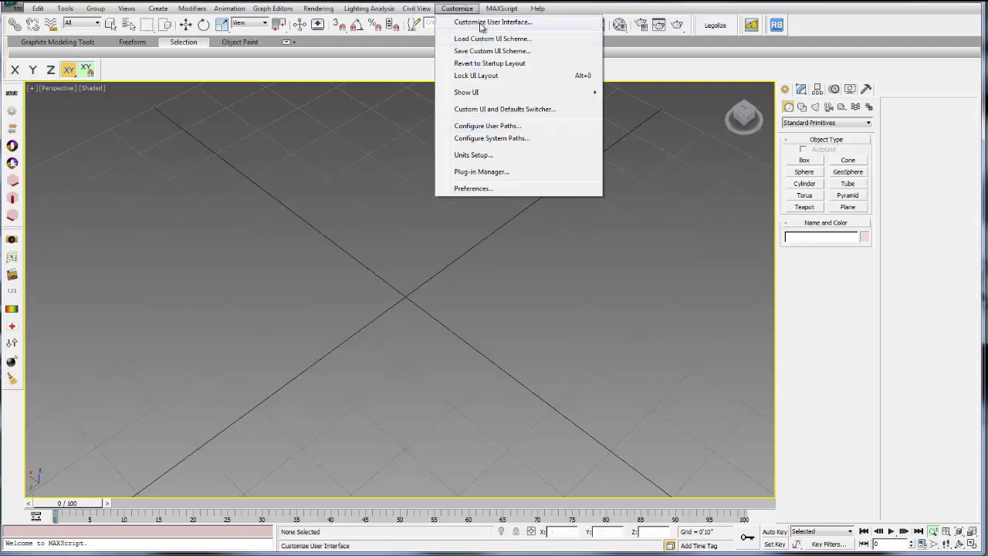
click(410, 259)
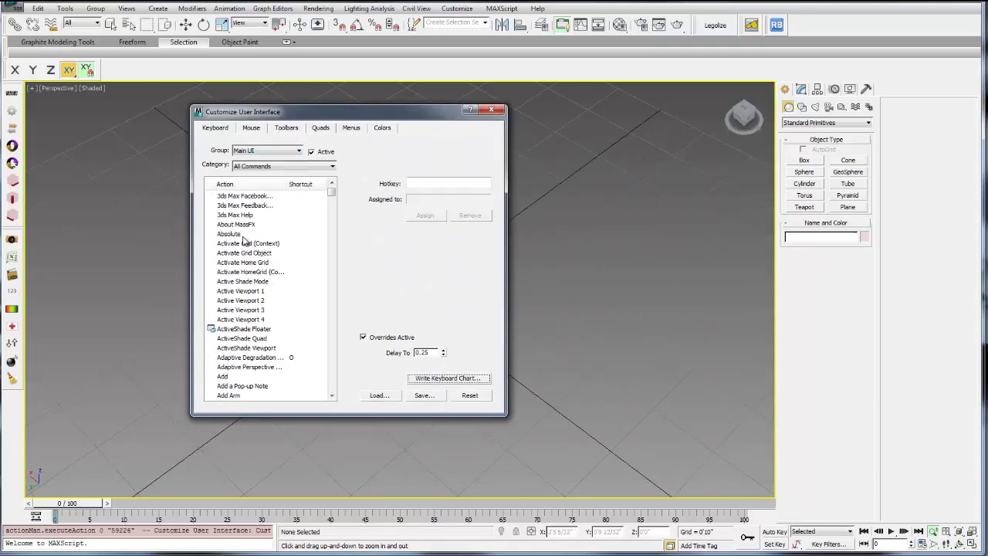
click(261, 127)
click(284, 127)
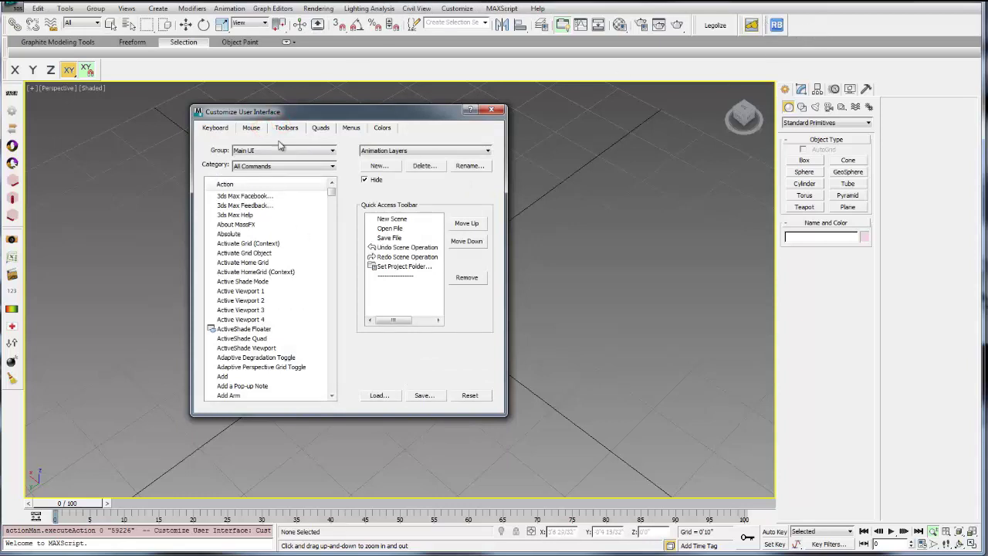
click(383, 129)
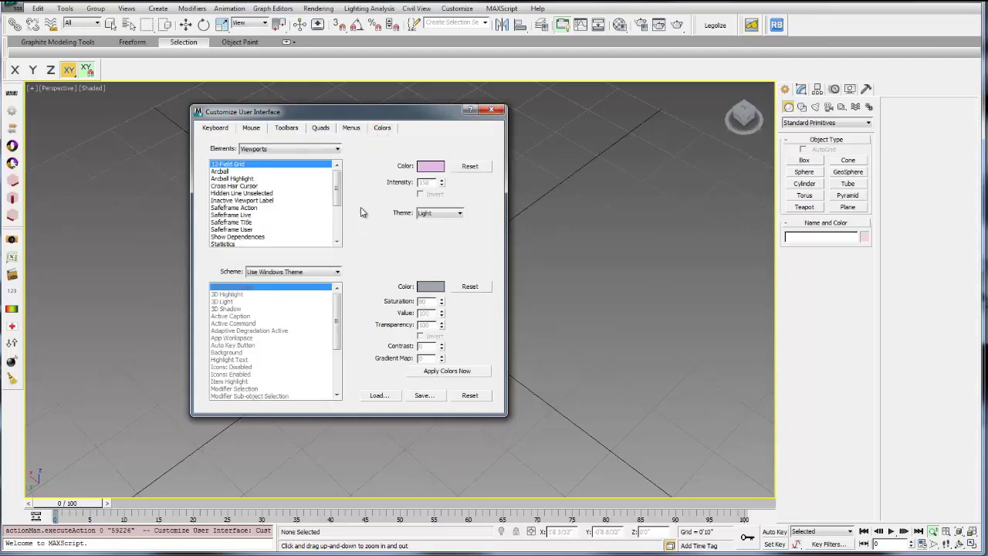
click(491, 109)
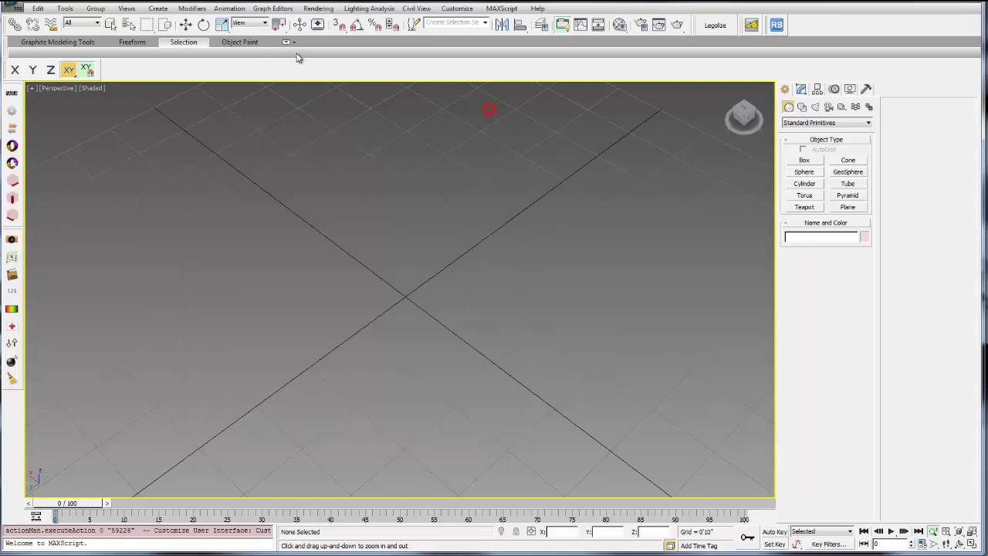
- Review the display unit scale settings in the Units Setup dialog
click(457, 8)
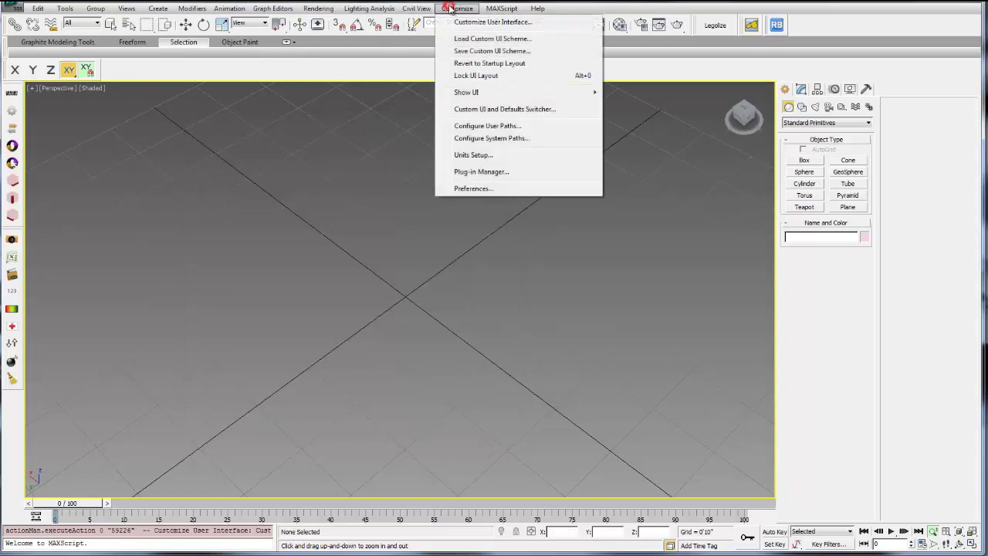
click(473, 156)
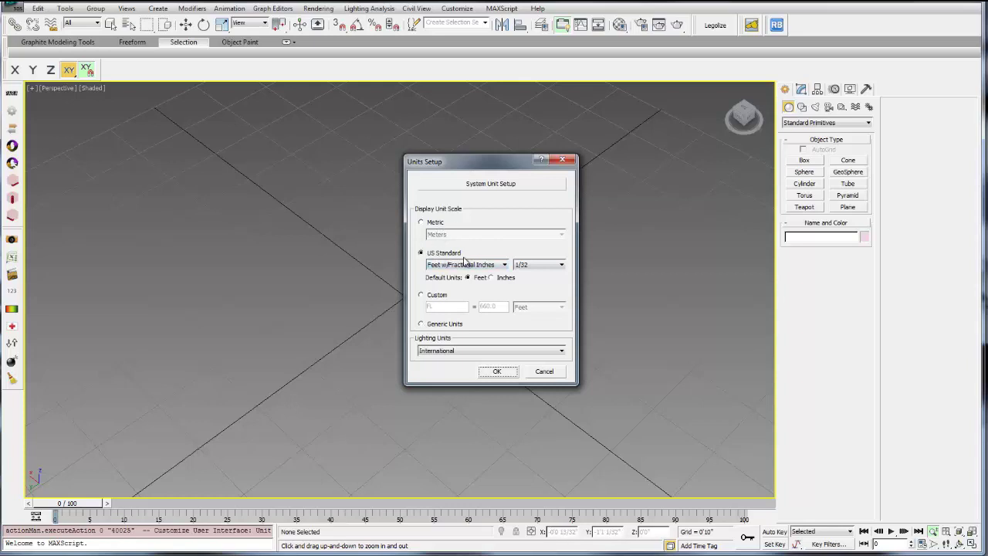
click(497, 372)
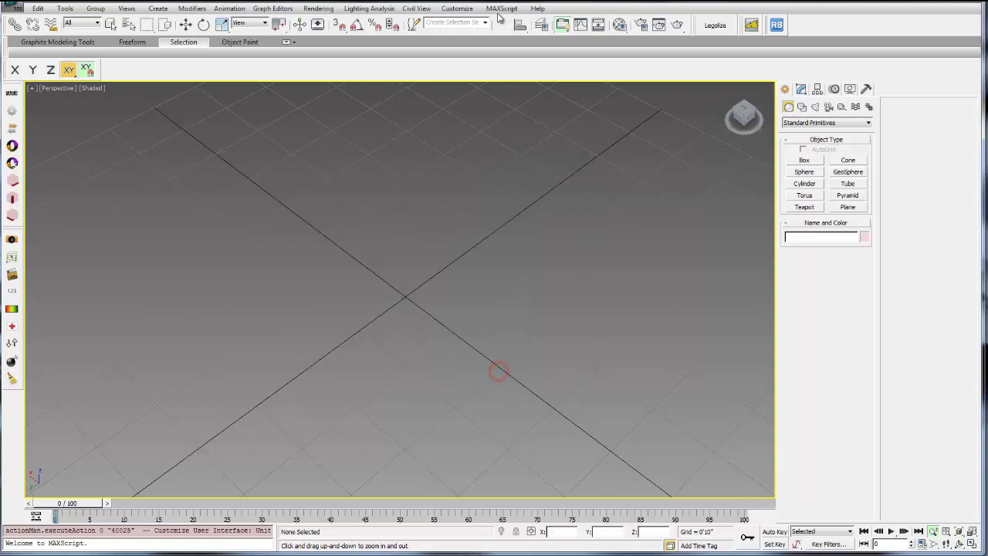
click(500, 8)
mouse_move(538, 9)
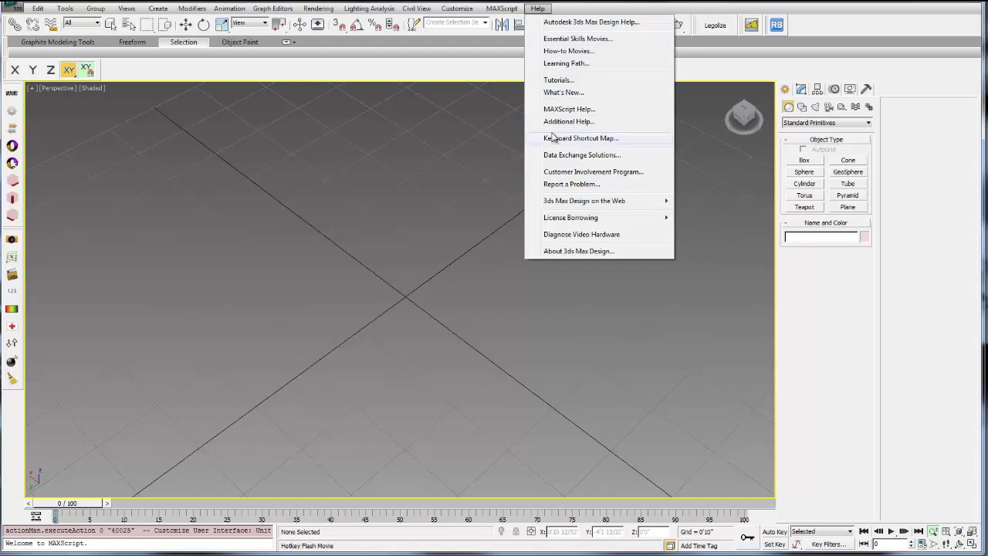
click(293, 216)
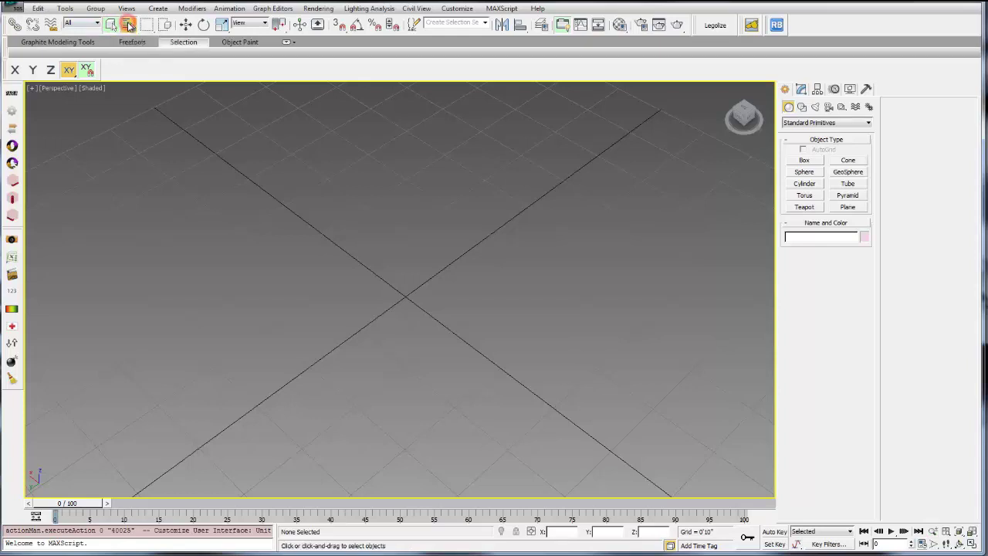
- Inspect the Select From Scene object list and toggle its light and shape display filters
click(129, 26)
click(432, 163)
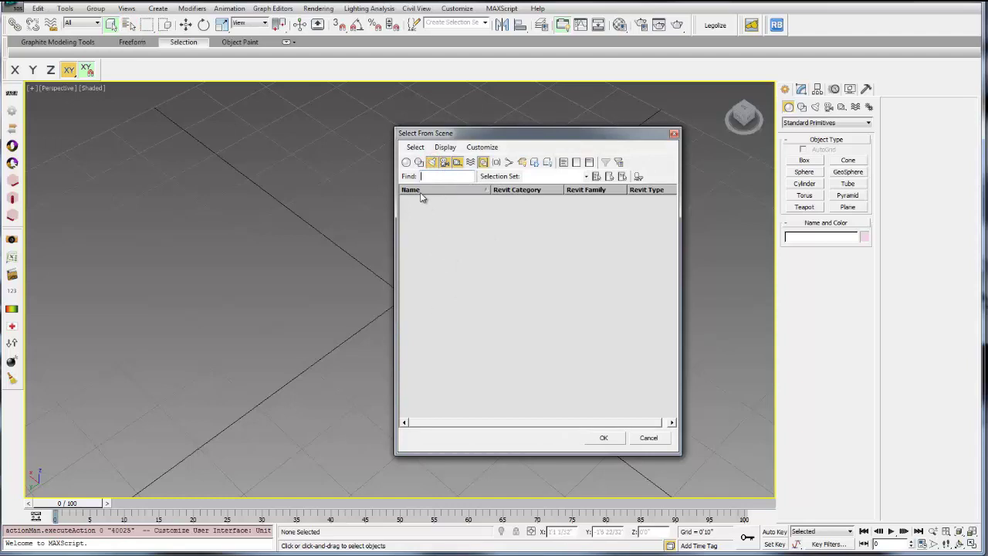
click(419, 162)
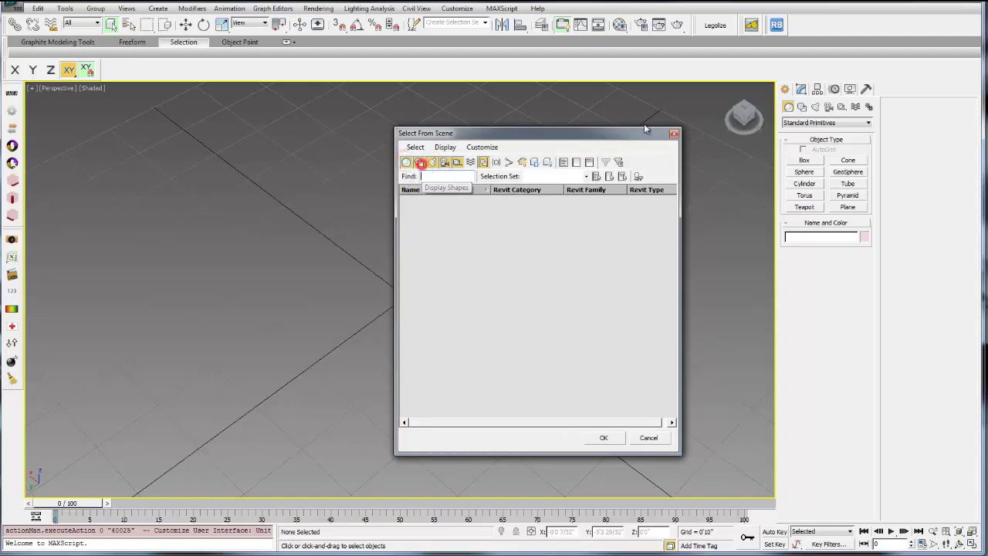
click(673, 134)
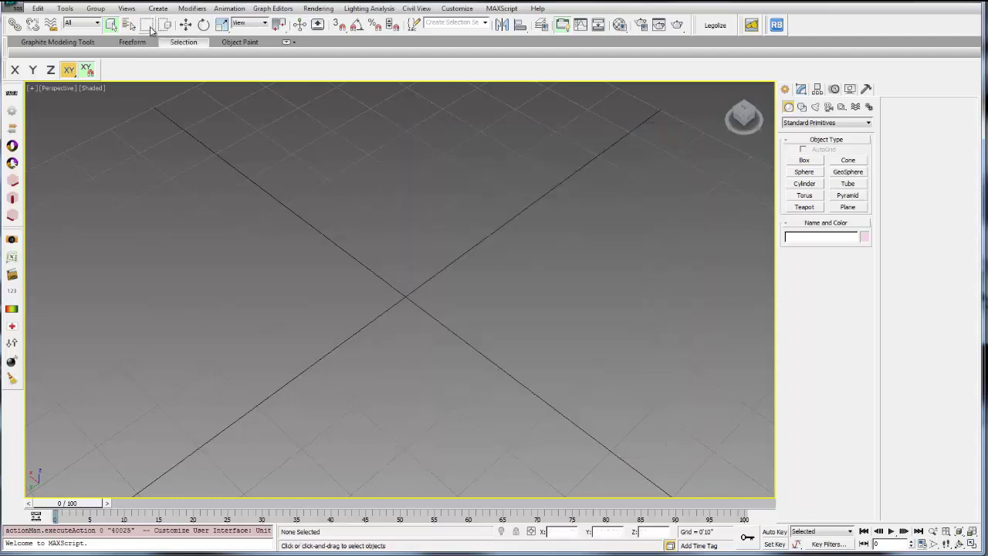
- Try the rotate, scale and move tools in turn, finishing with Select and Uniform Scale active
click(203, 24)
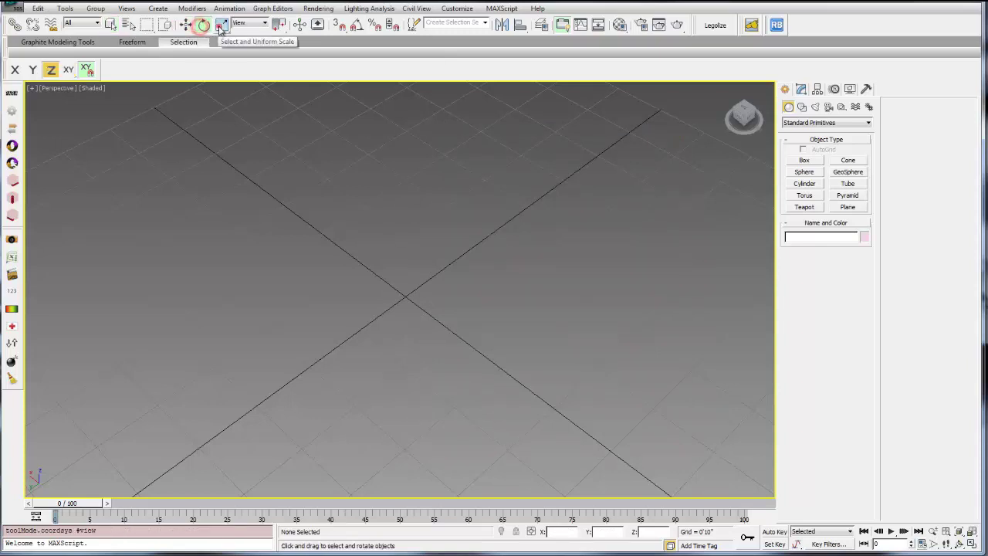
click(221, 25)
click(186, 25)
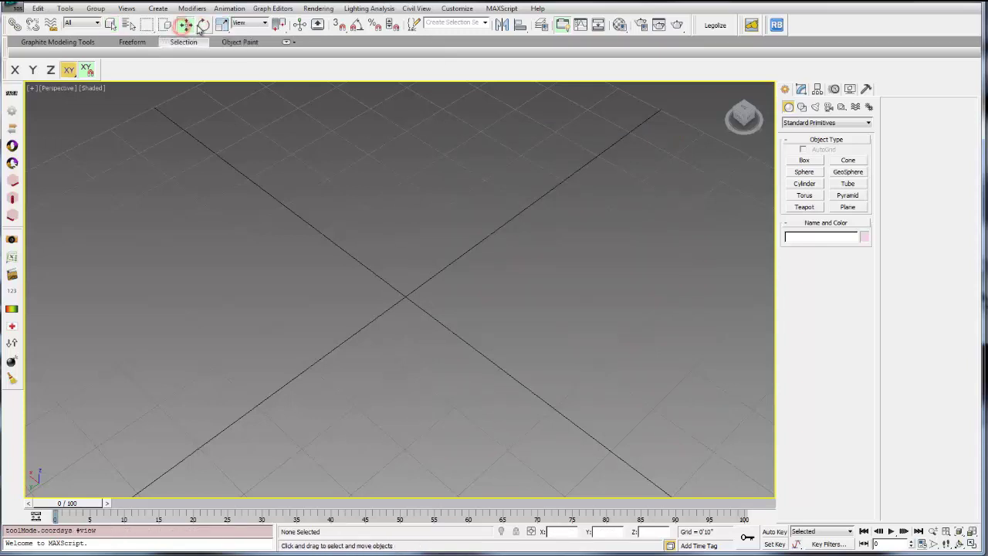
click(203, 24)
click(222, 25)
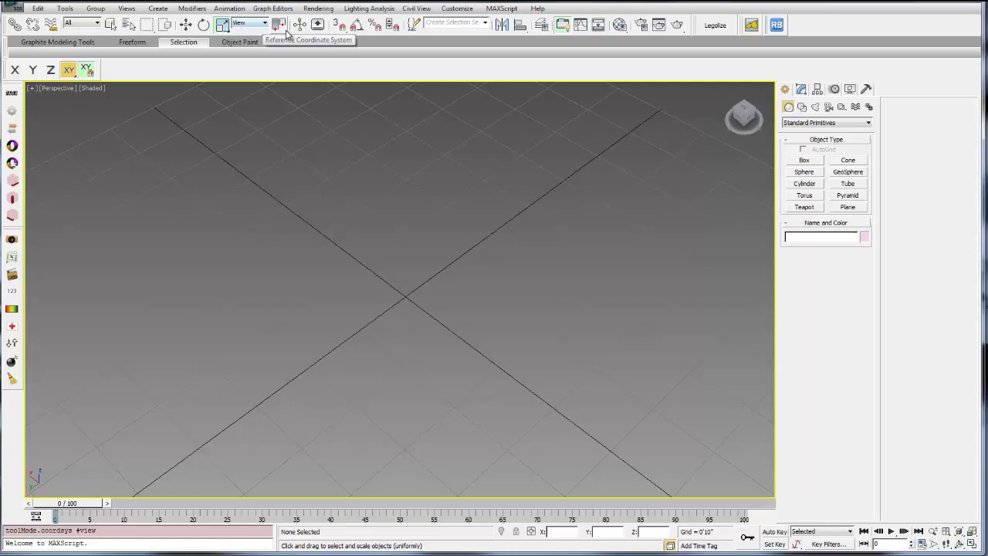
- Turn on 3D snapping and review the snap types in the Grid and Snap Settings
click(341, 26)
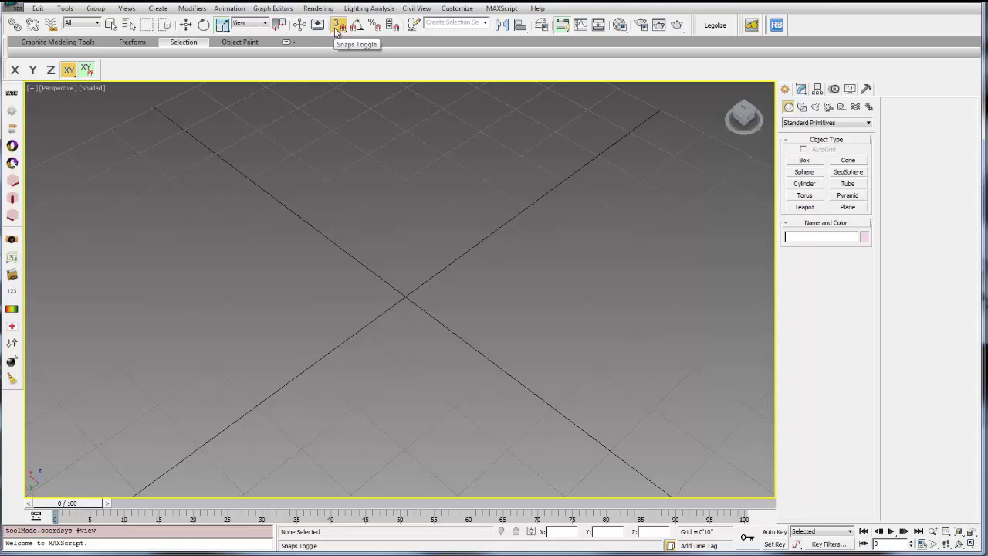
right_click(339, 27)
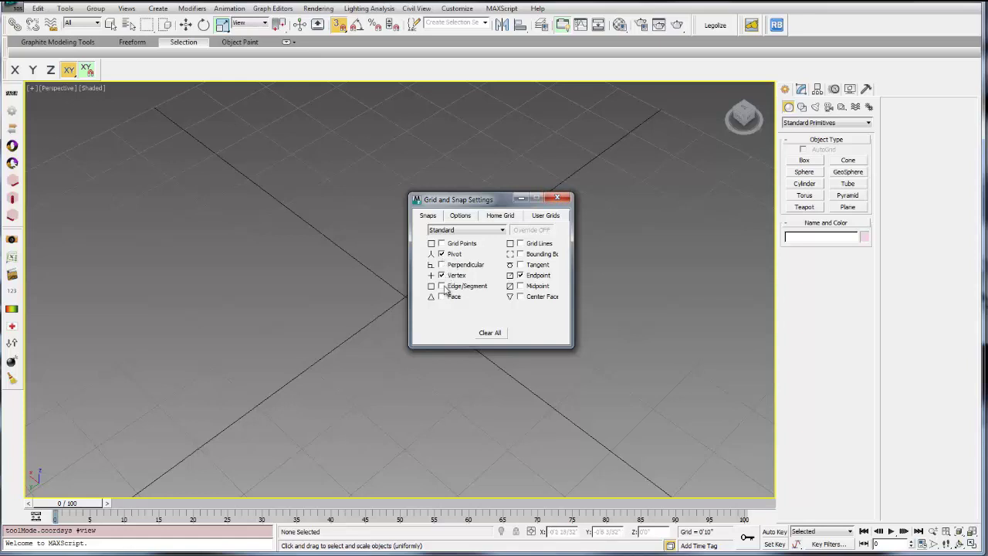
click(557, 198)
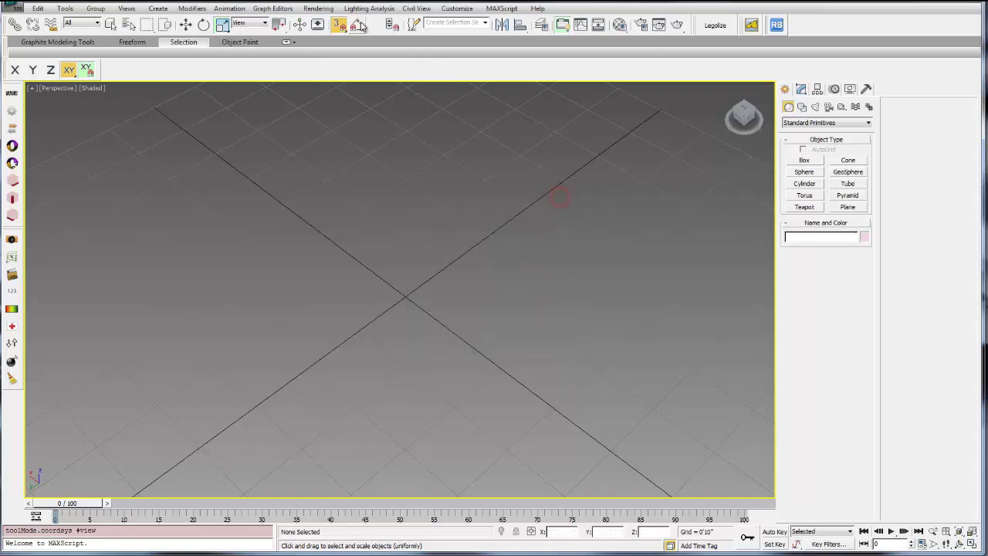
- Inspect the layer list and its hide, freeze, render and color properties in the Layer Manager
click(542, 26)
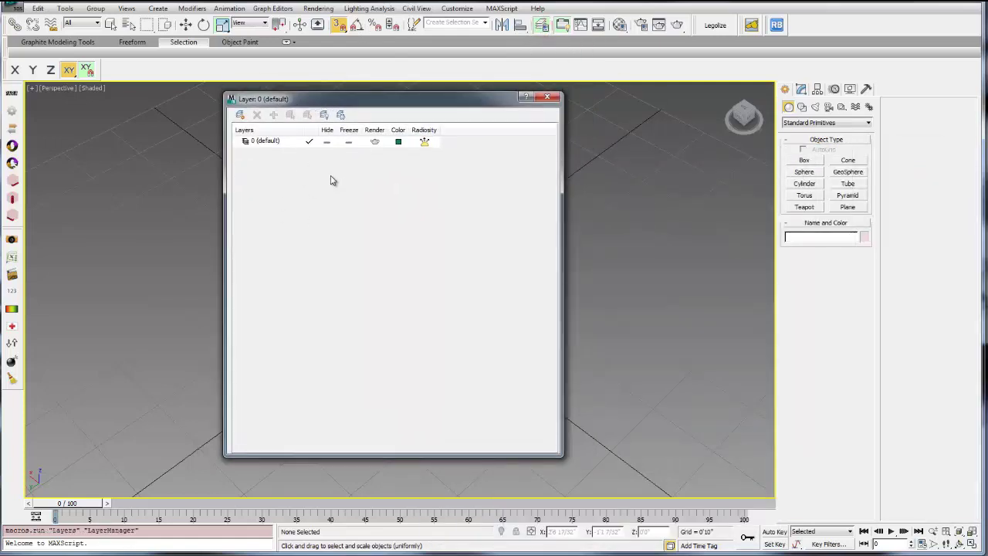
click(547, 97)
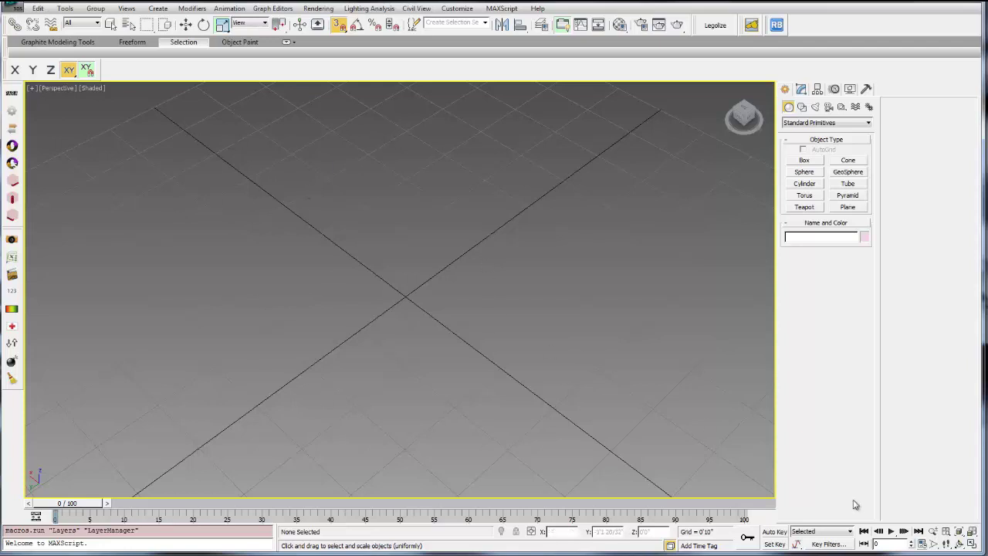
- Restore the four-viewport layout and activate the Top, Left, Front and Perspective viewports in turn
click(972, 544)
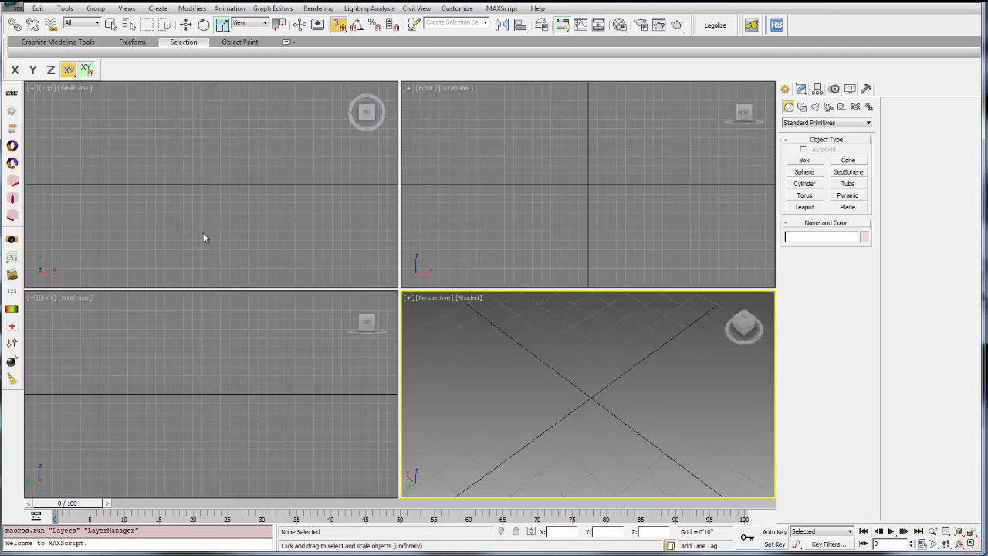
click(316, 229)
click(286, 358)
click(466, 230)
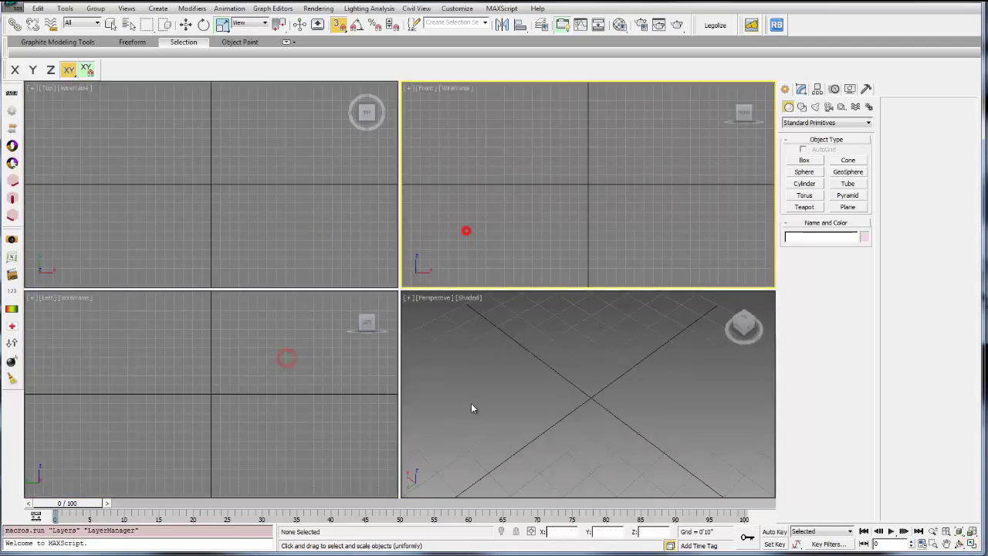
click(477, 404)
click(285, 221)
click(266, 388)
click(472, 239)
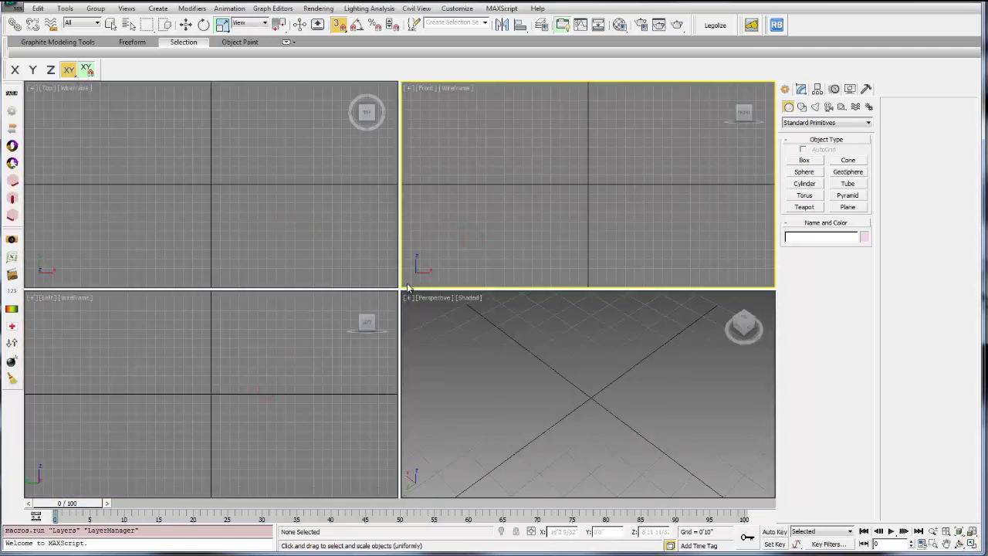
- Resize the viewport layout to enlarge the Perspective view, then activate each viewport in turn, ending with Front
drag(398, 271, 181, 216)
click(236, 290)
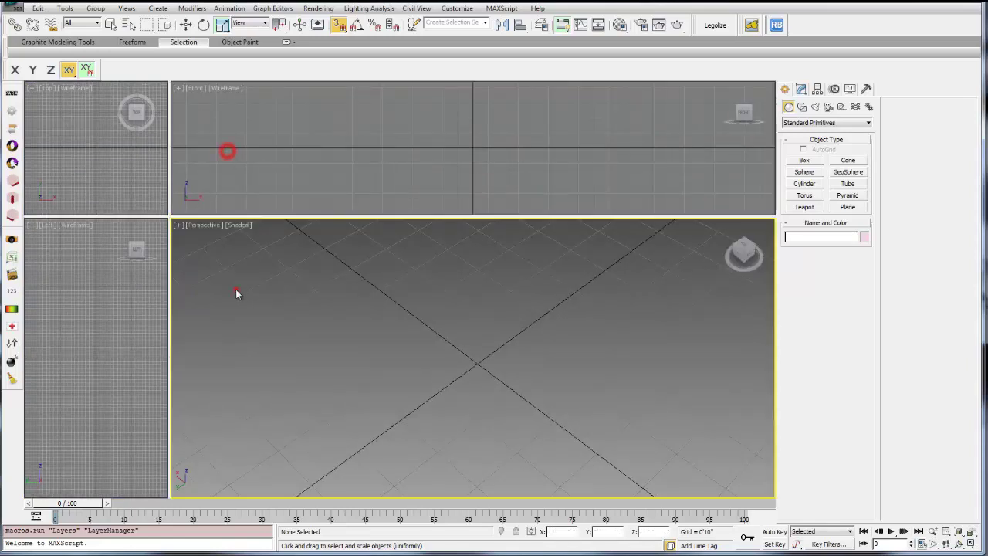
click(125, 304)
click(115, 162)
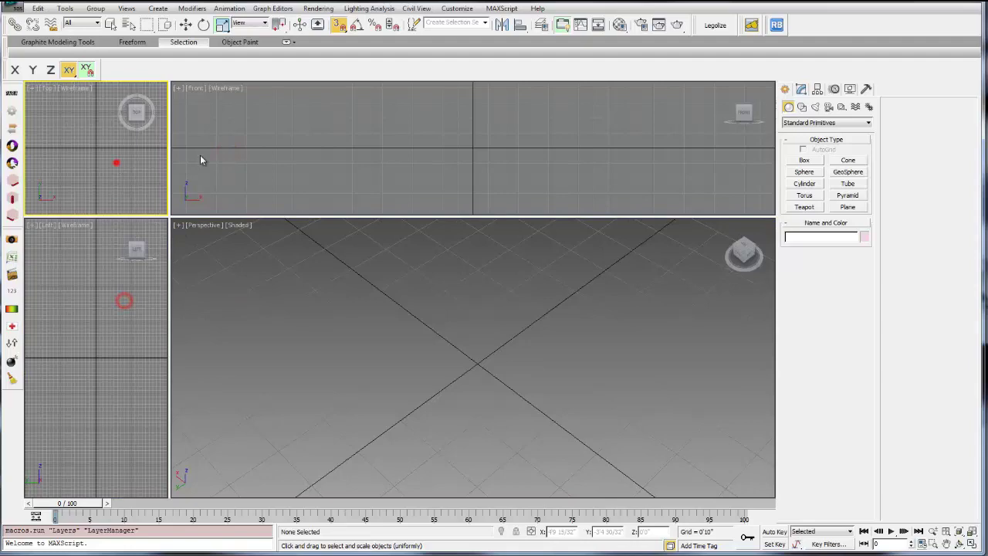
click(305, 155)
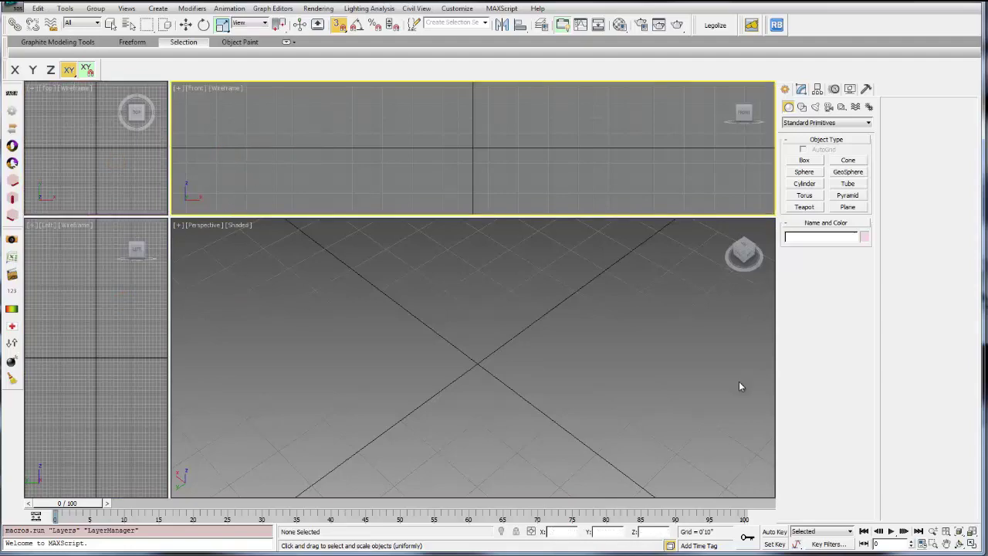
- Maximize the Front viewport and change it to an orbited Perspective view
click(970, 543)
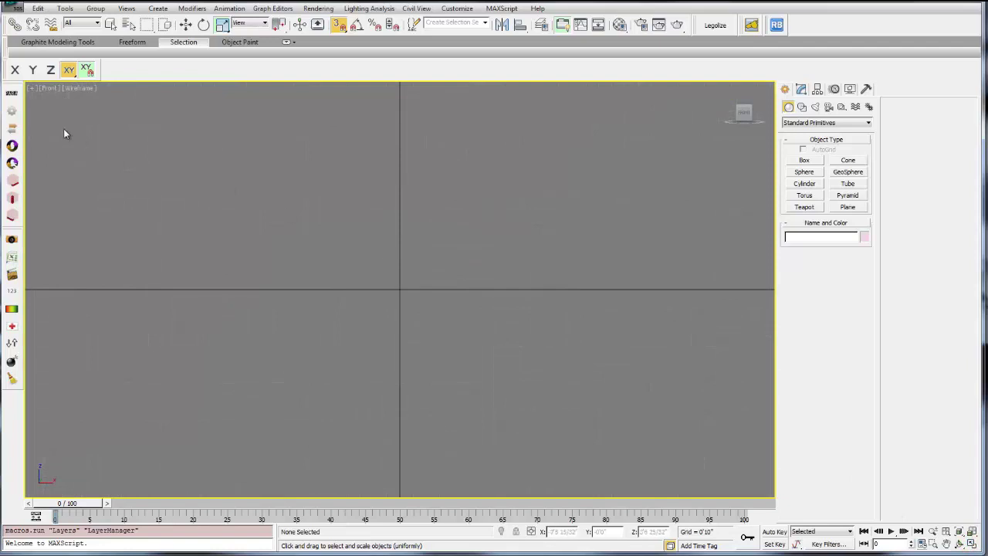
click(46, 88)
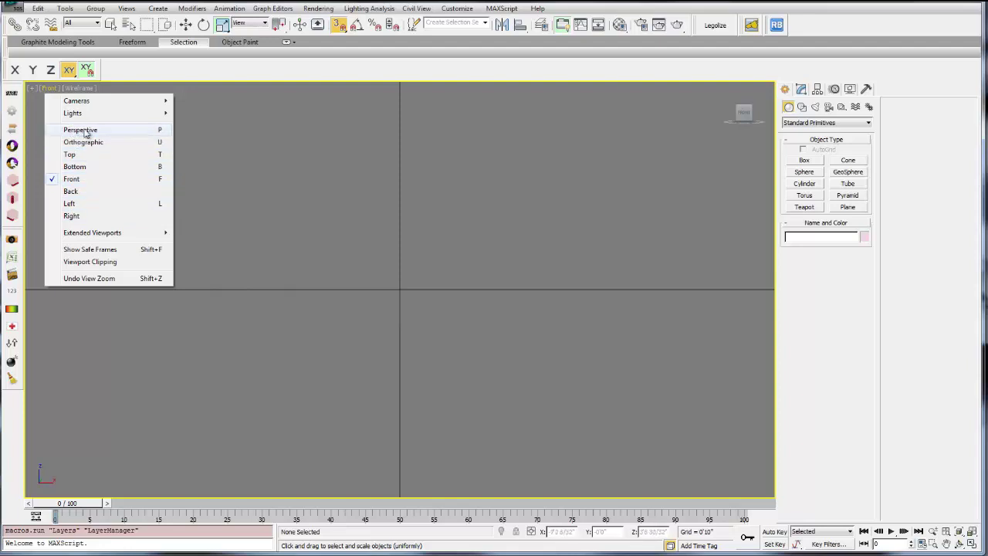
click(86, 133)
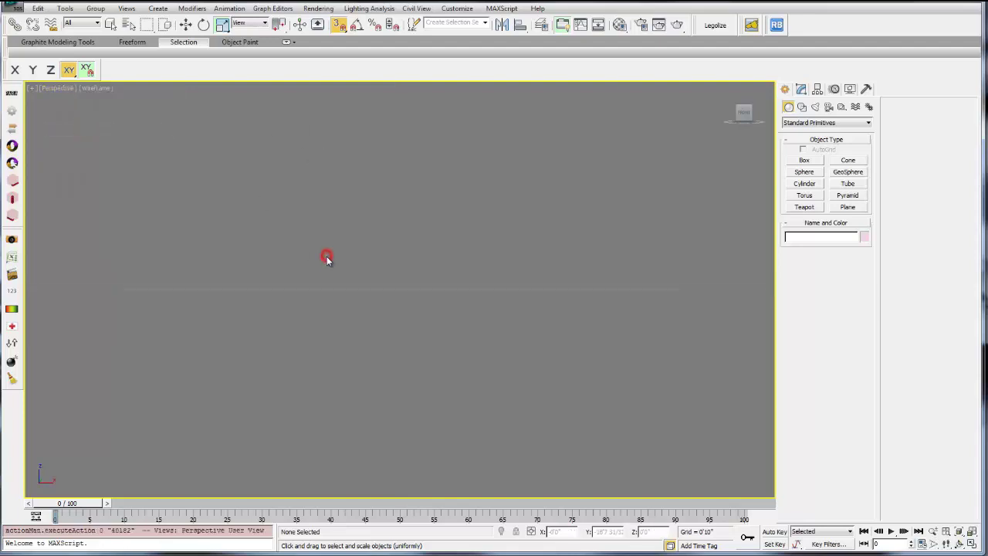
middle_drag(396, 288, 484, 307)
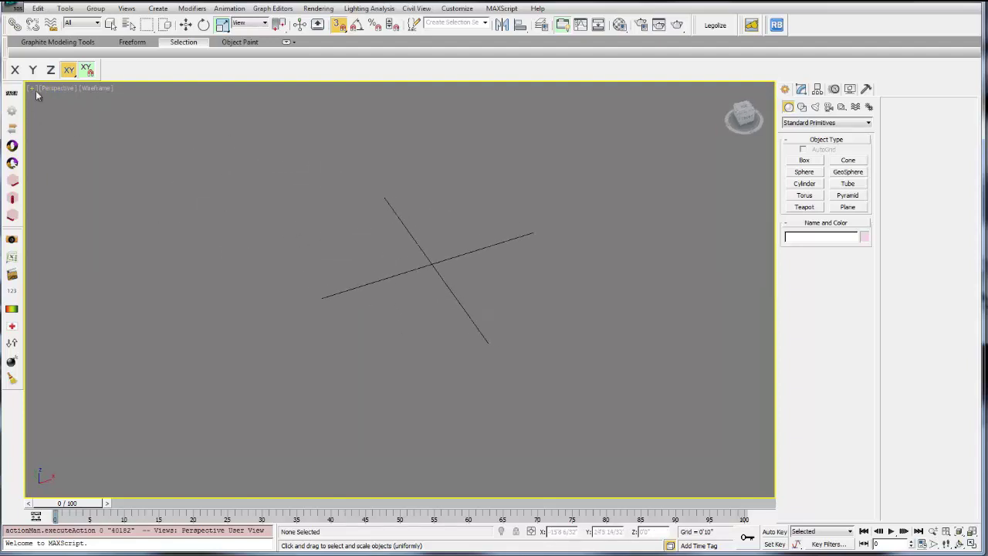
- Create a box primitive near the grid origin, about 10'10" long, 2'2" wide and 0'10" high
click(94, 88)
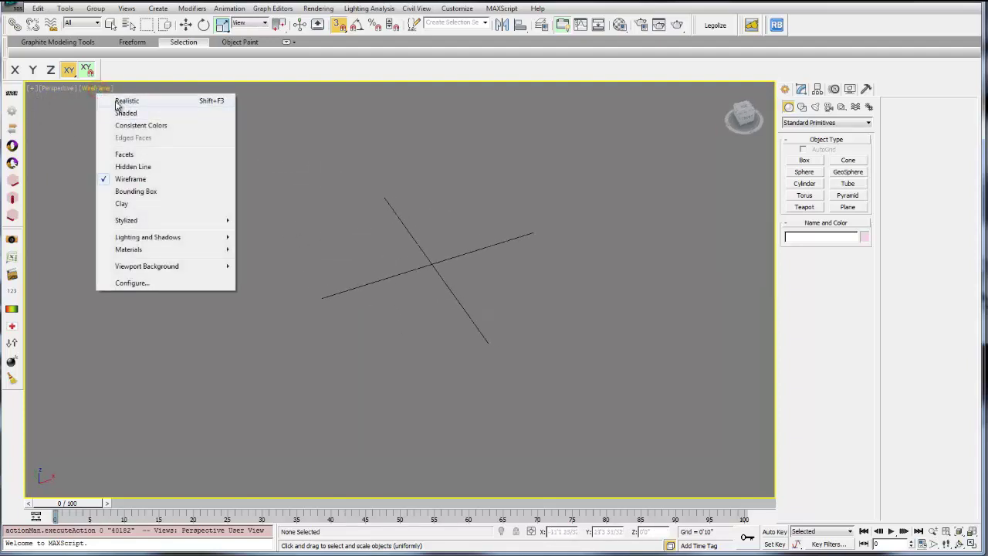
click(805, 159)
mouse_move(330, 195)
mouse_down()
mouse_move(441, 335)
mouse_move(483, 310)
mouse_up()
scroll(319, 276, up, 3)
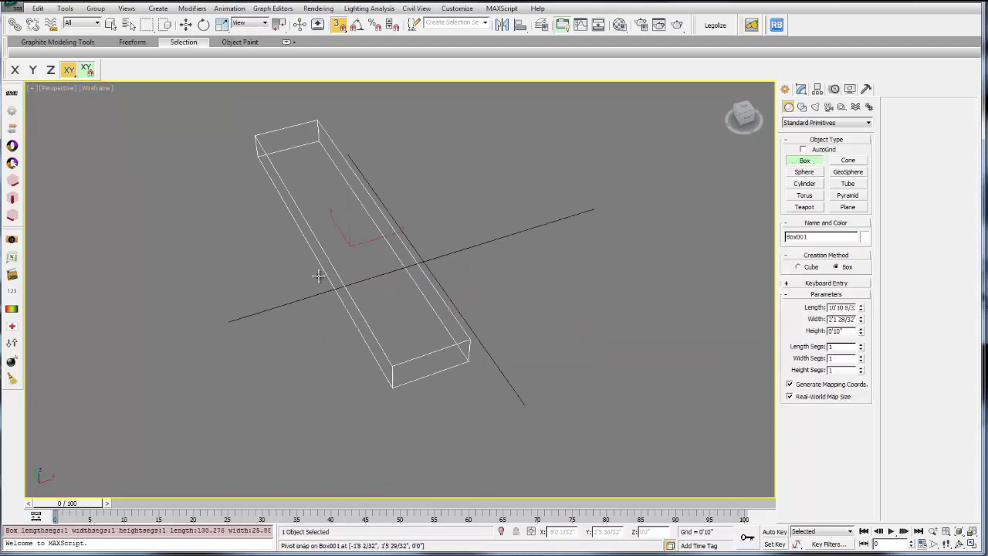
- Switch the Perspective viewport to Realistic shading, then to Shaded with Edged Faces turned on
click(92, 89)
click(116, 102)
click(94, 88)
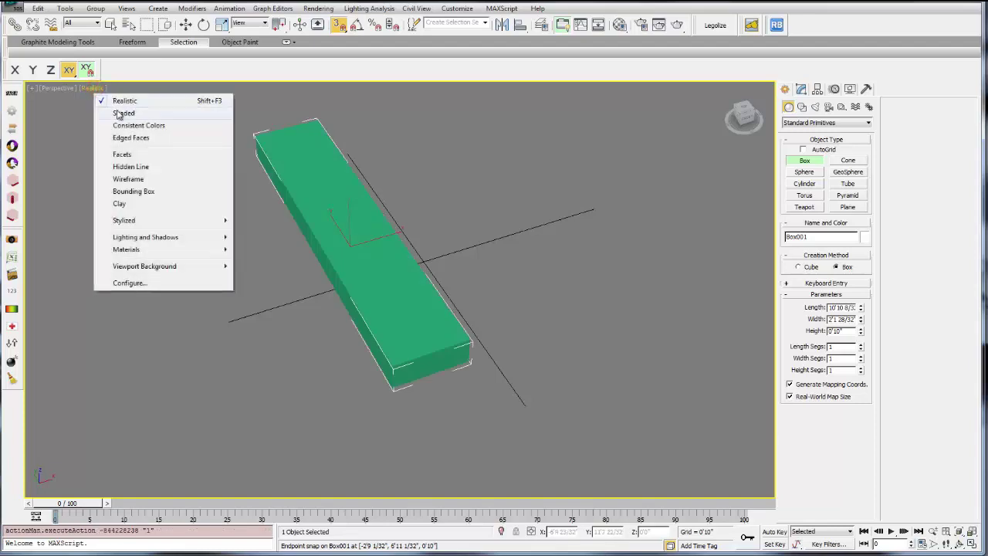
click(121, 113)
click(92, 89)
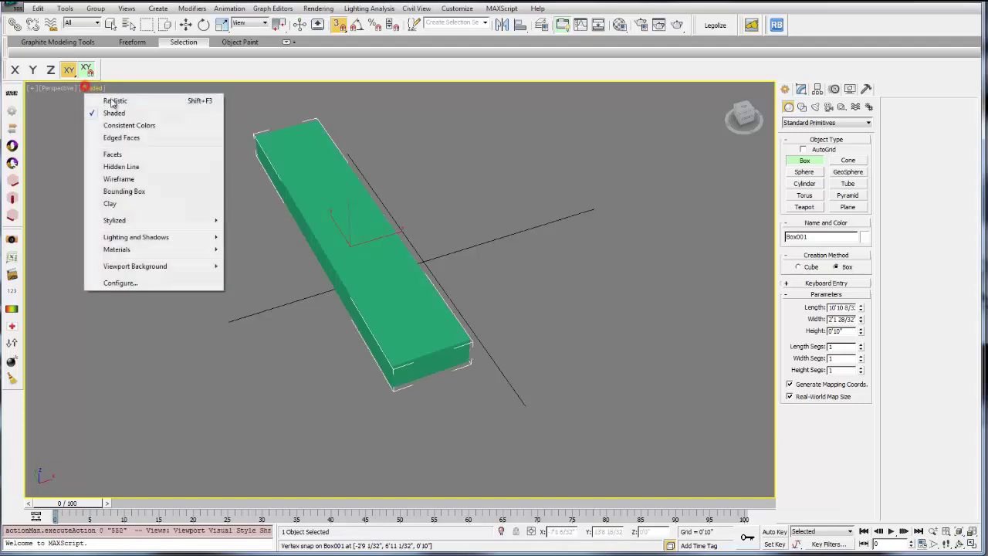
click(121, 138)
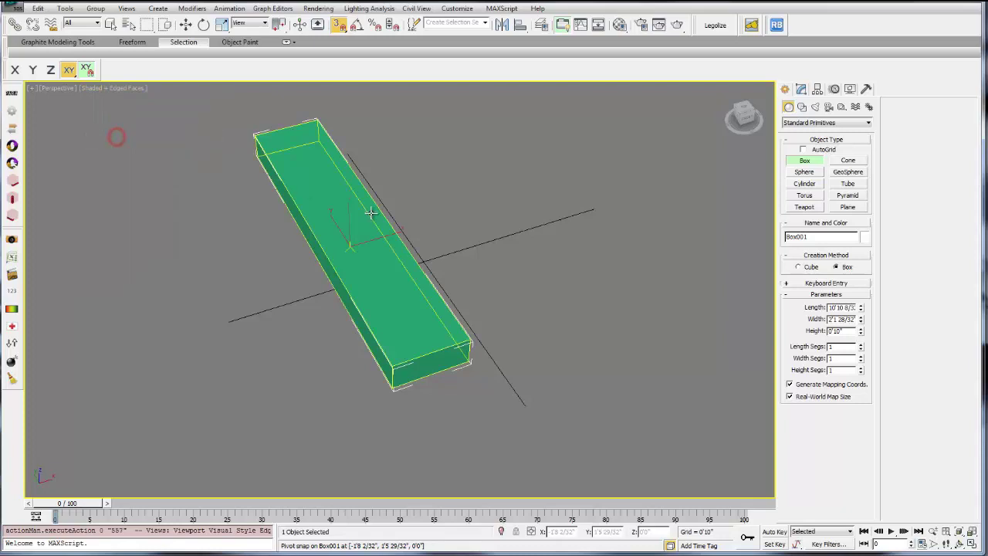
- Set the box to 7 length segments and 6 width segments
middle_drag(370, 211, 269, 233)
scroll(404, 261, up, 5)
scroll(404, 260, down, 5)
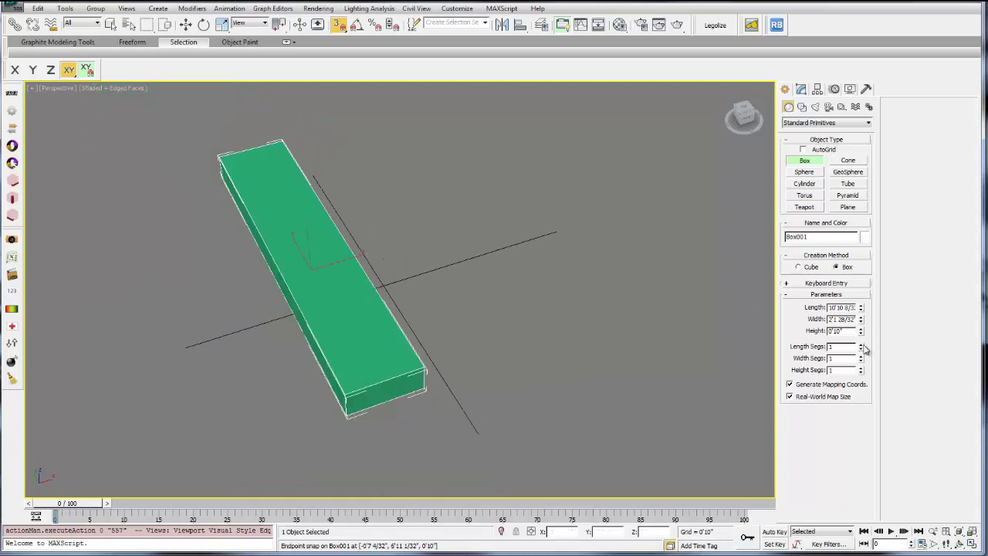
mouse_move(862, 348)
mouse_down()
mouse_move(861, 337)
mouse_move(861, 353)
mouse_up()
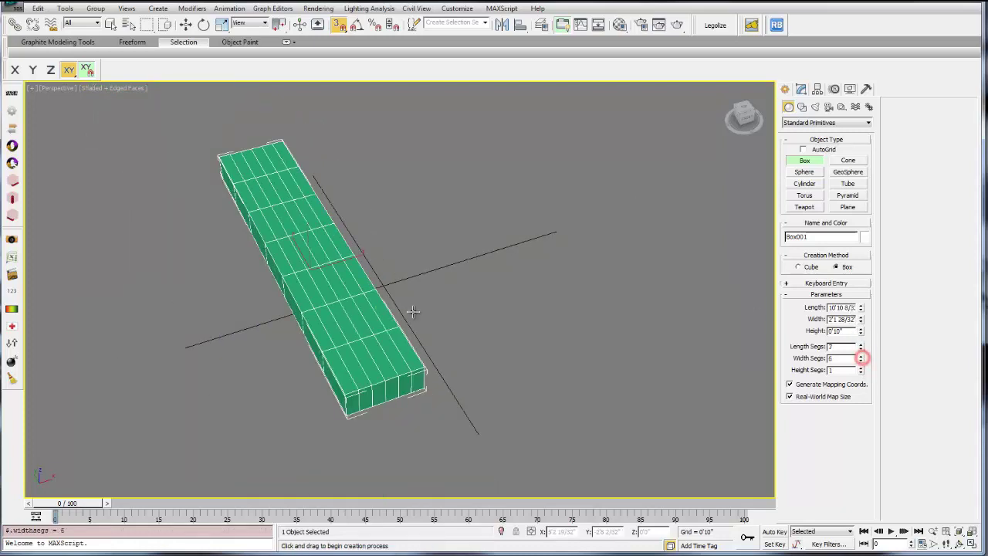
scroll(335, 238, up, 5)
scroll(278, 227, down, 4)
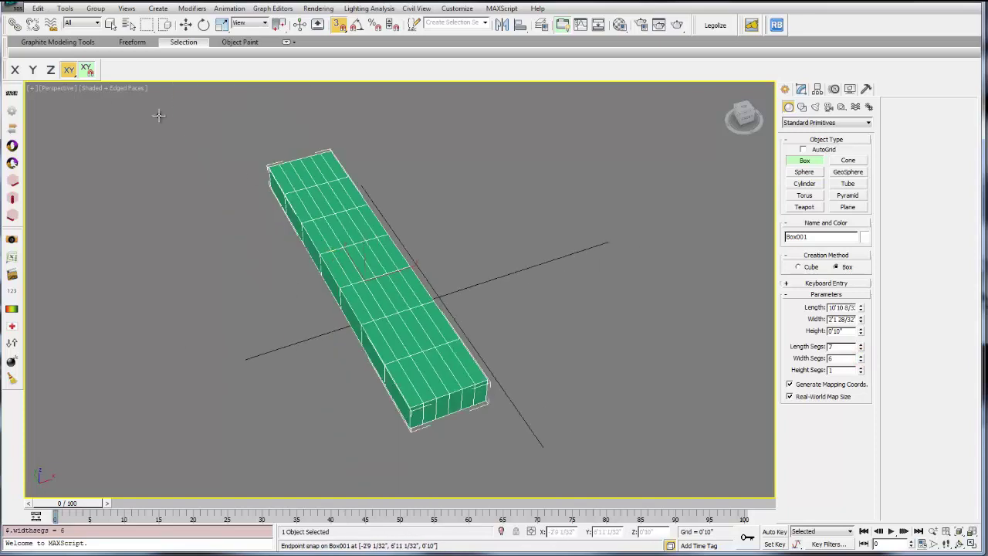
- Review the viewport's shading options and its general display and configuration options
click(112, 89)
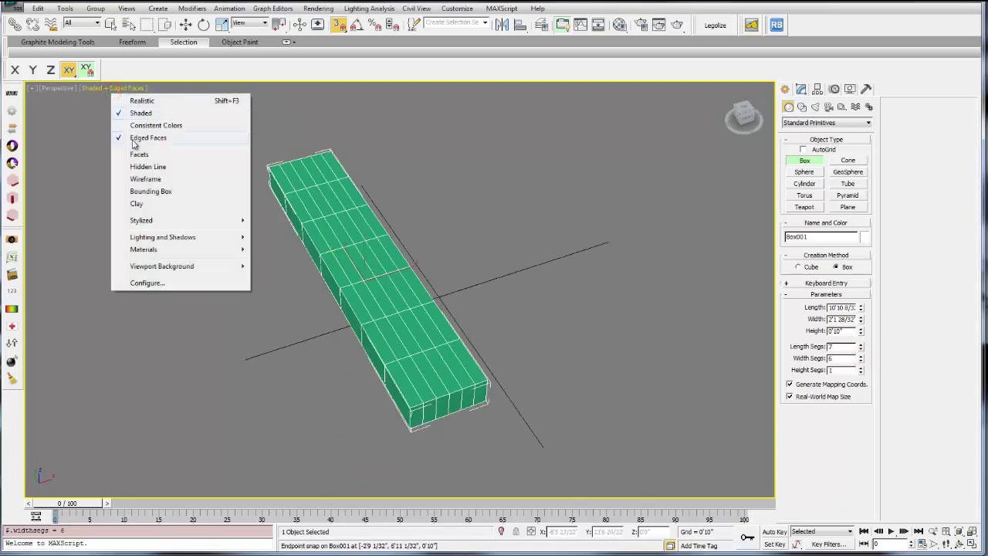
click(32, 88)
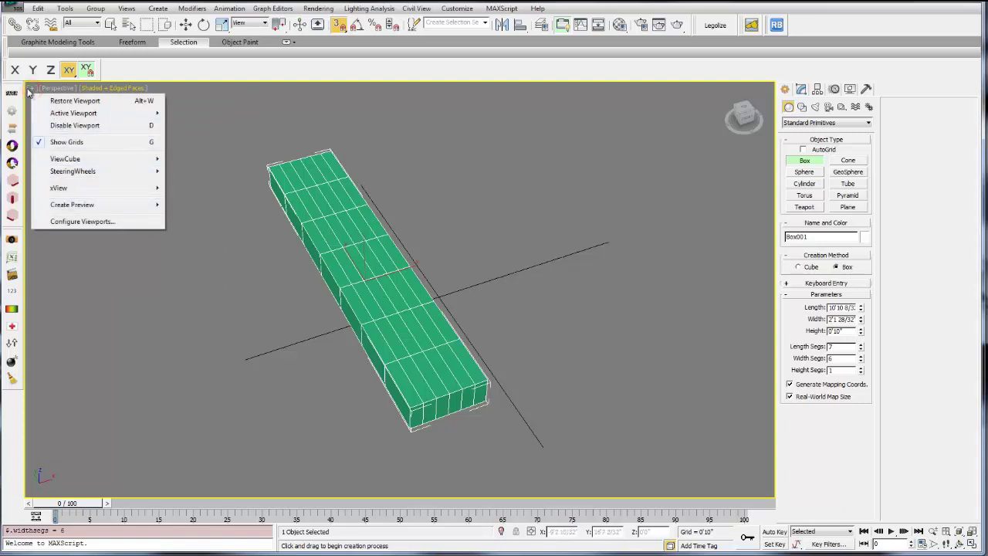
click(215, 124)
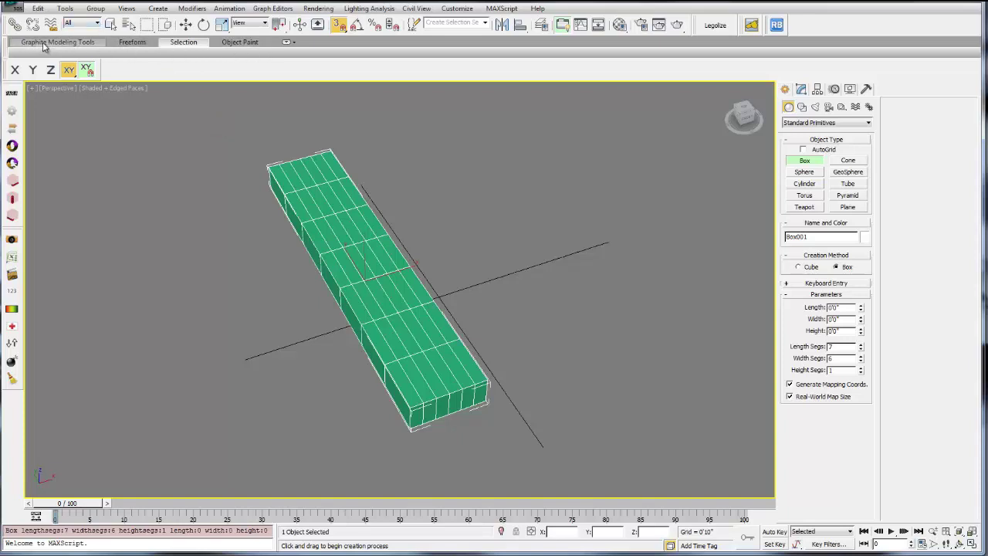
- Expand the modeling ribbon and look through its Graphite Modeling Tools, Freeform and Selection sections
click(285, 42)
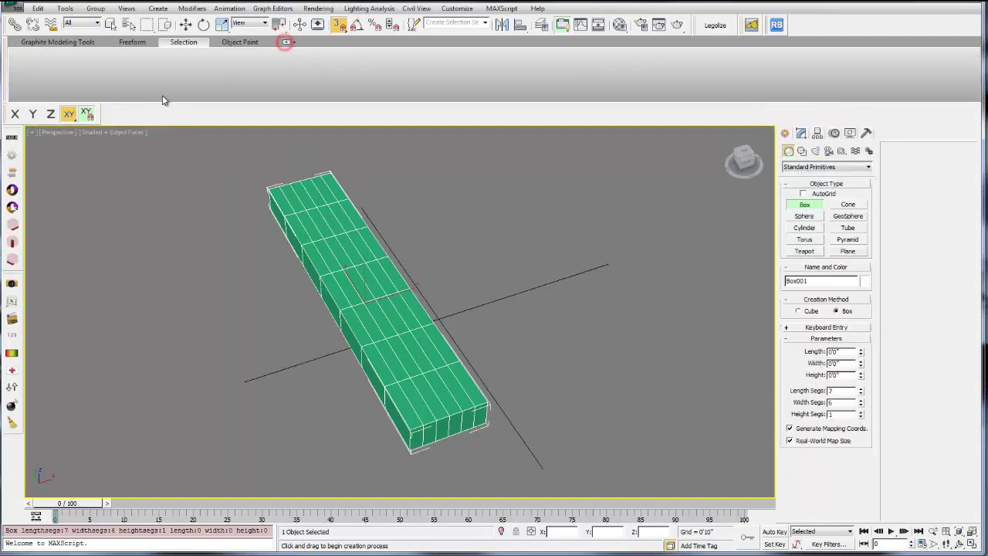
click(43, 42)
click(130, 43)
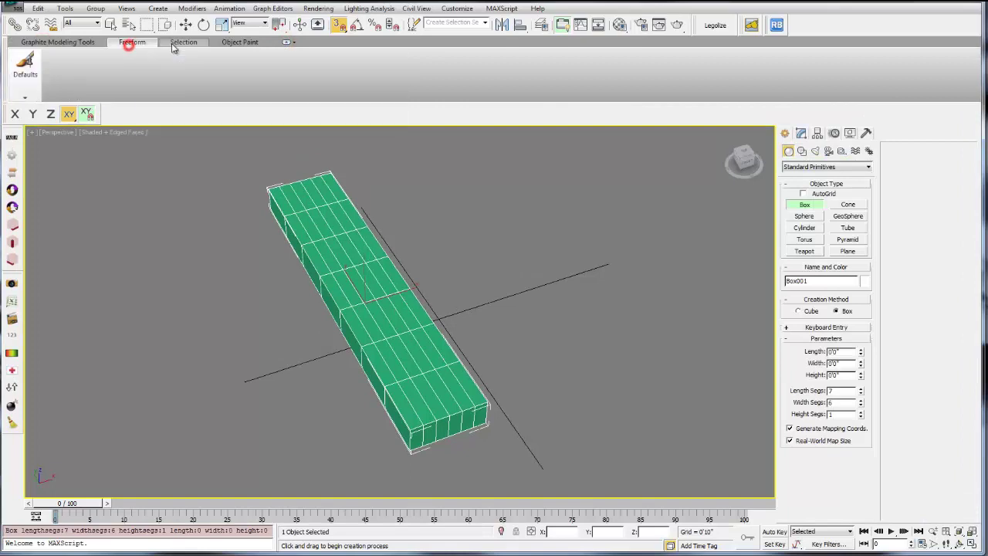
click(175, 44)
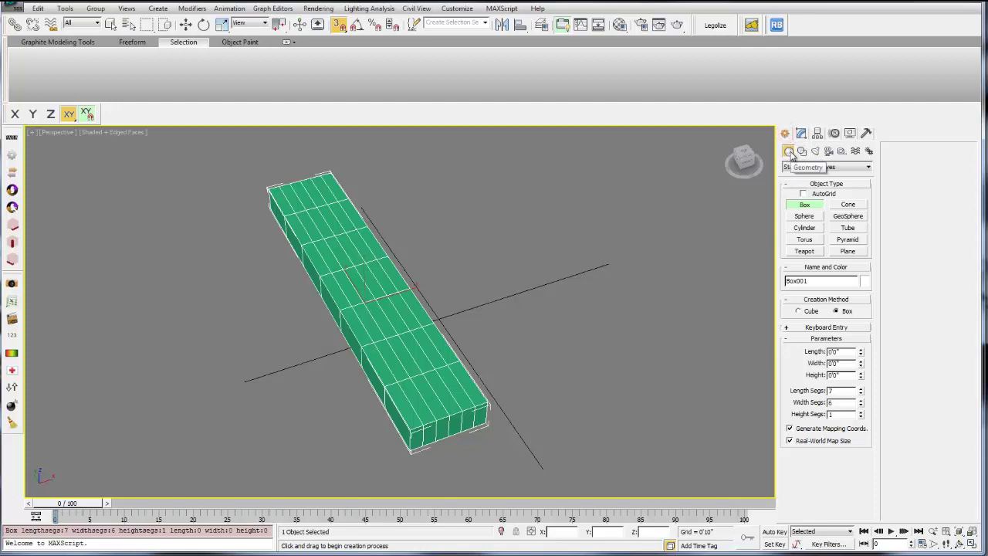
- Create a second, shorter box across from the long box and a sphere with a radius of about 1'2" next to it
click(815, 150)
click(828, 151)
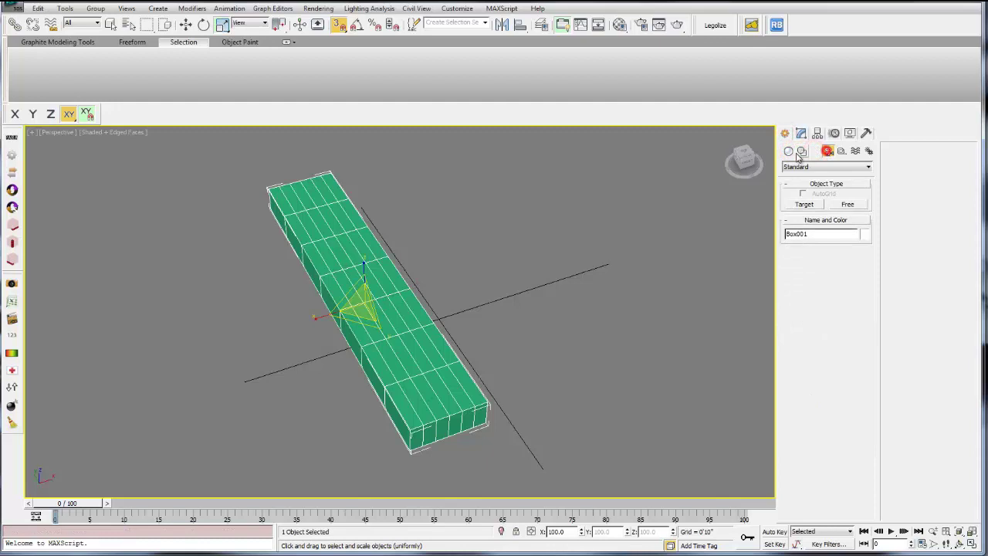
click(789, 151)
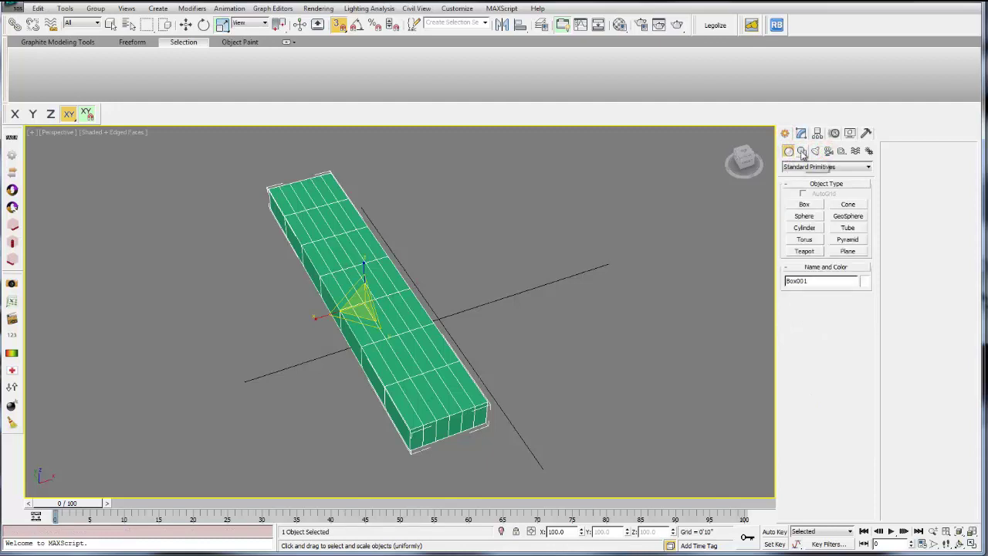
click(804, 204)
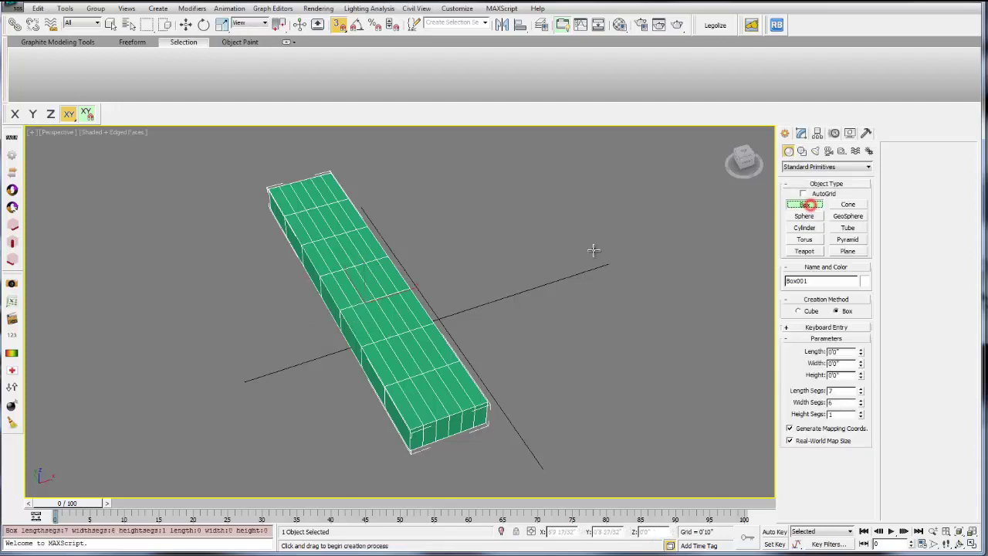
drag(591, 250, 563, 309)
click(580, 273)
click(804, 217)
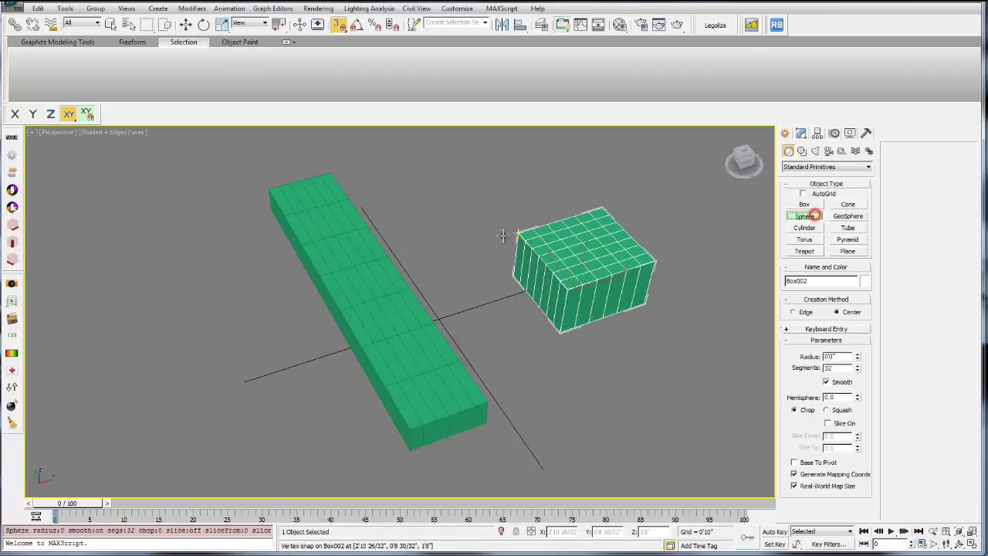
drag(493, 238, 530, 238)
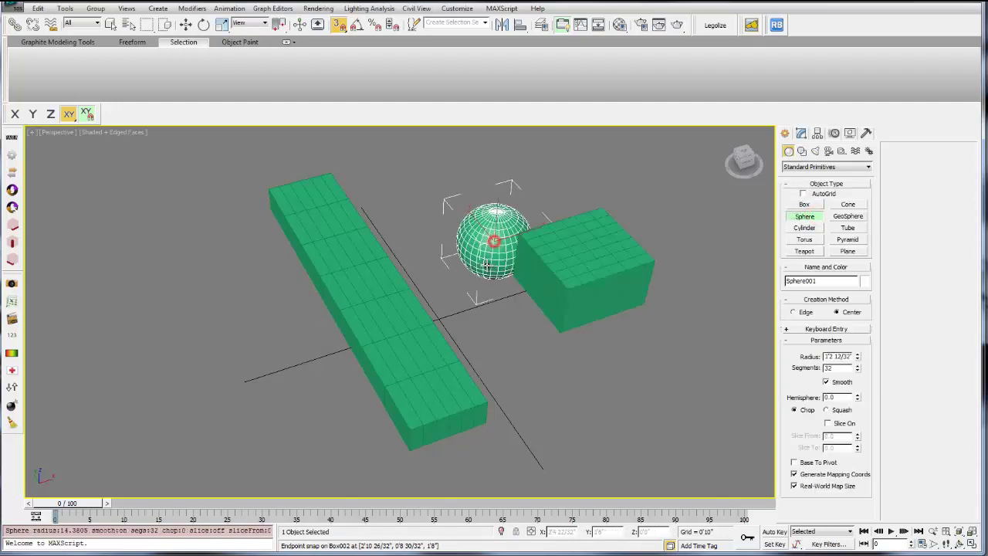
- Draw an open four-point line around the sphere and short box, and a circle of about 21 inches radius in front of them
click(802, 151)
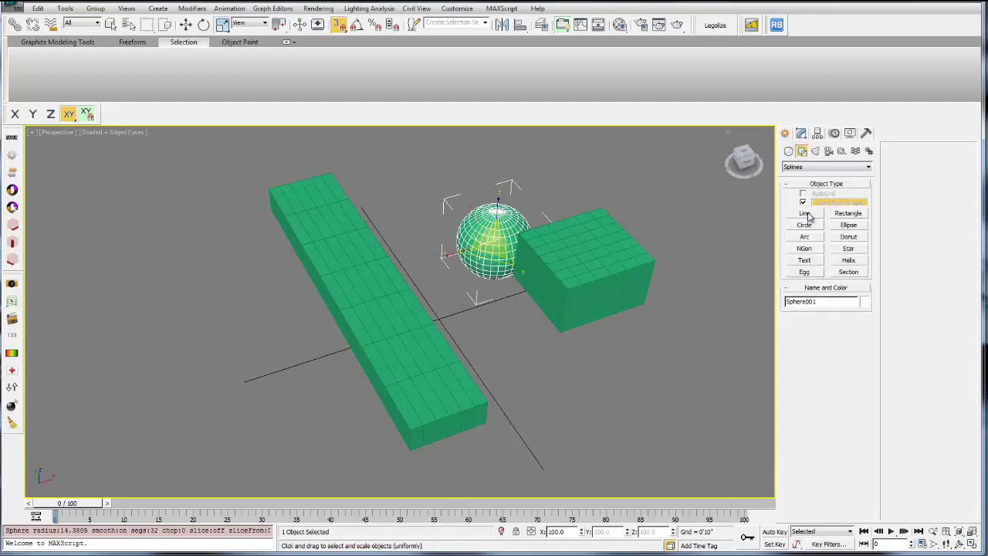
click(804, 213)
click(415, 205)
click(578, 179)
click(610, 370)
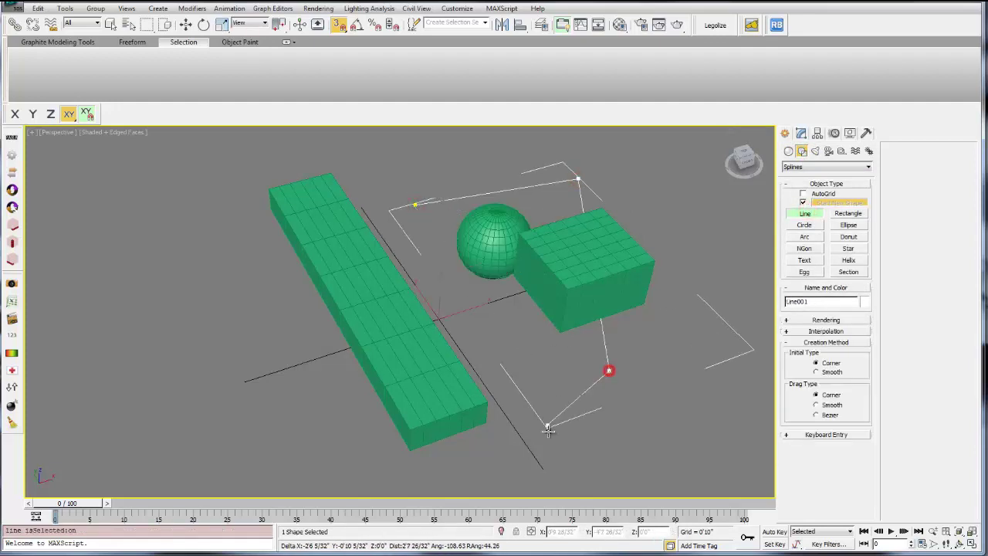
click(547, 430)
right_click(551, 422)
click(804, 225)
drag(486, 357, 548, 363)
- Look through the object types offered for lights, cameras and helpers, ending back at geometry
click(815, 152)
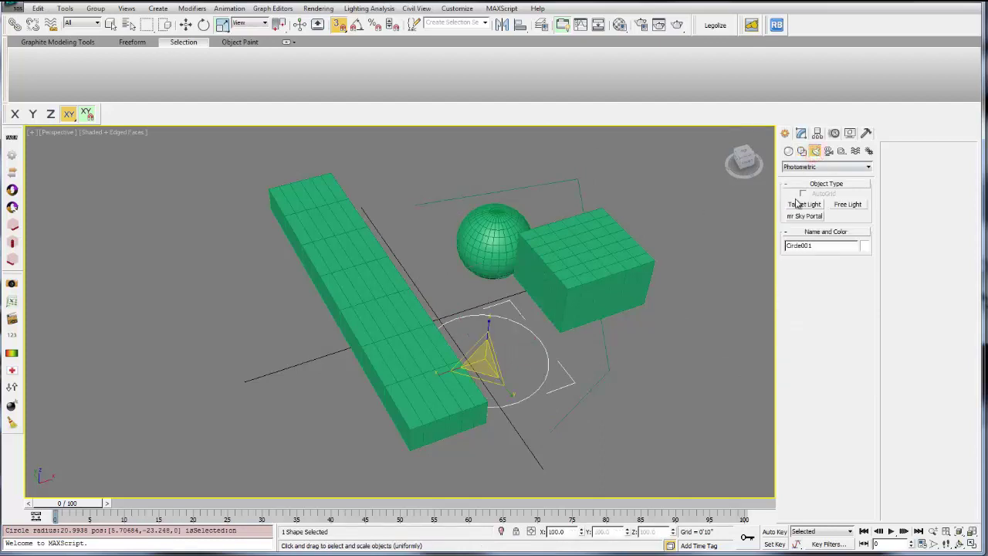
click(828, 151)
click(842, 151)
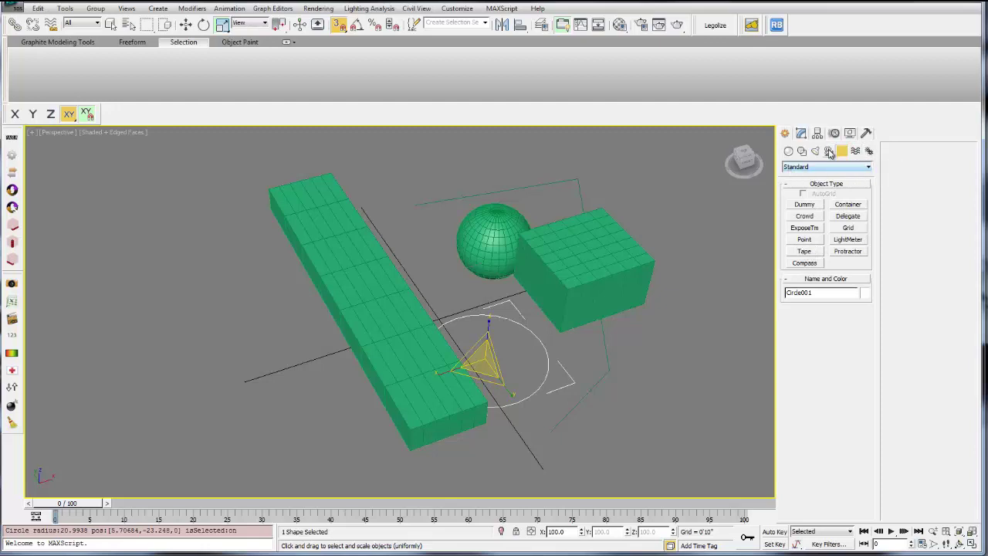
click(790, 151)
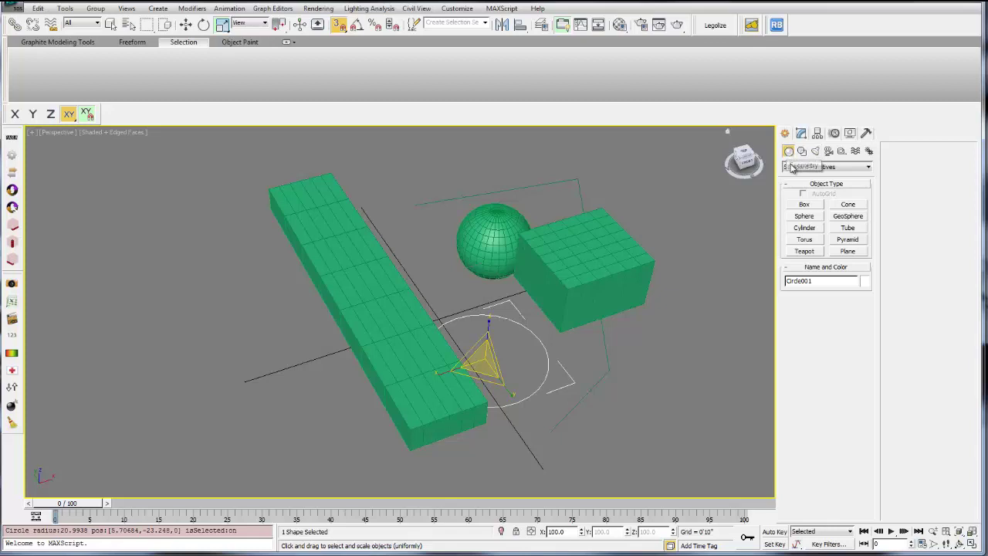
- Examine the available geometry types, including the Extended Primitives and Compound Objects sets
click(847, 169)
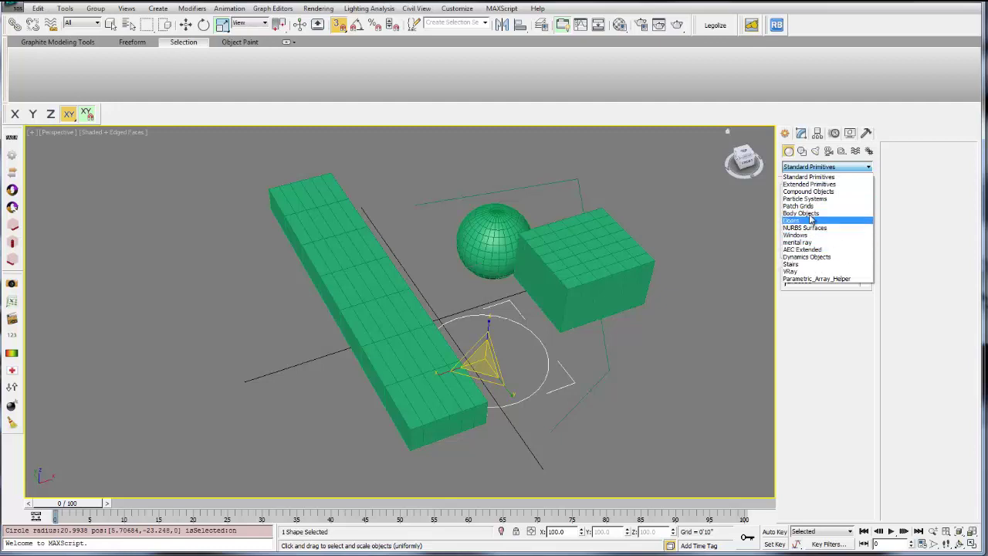
click(818, 180)
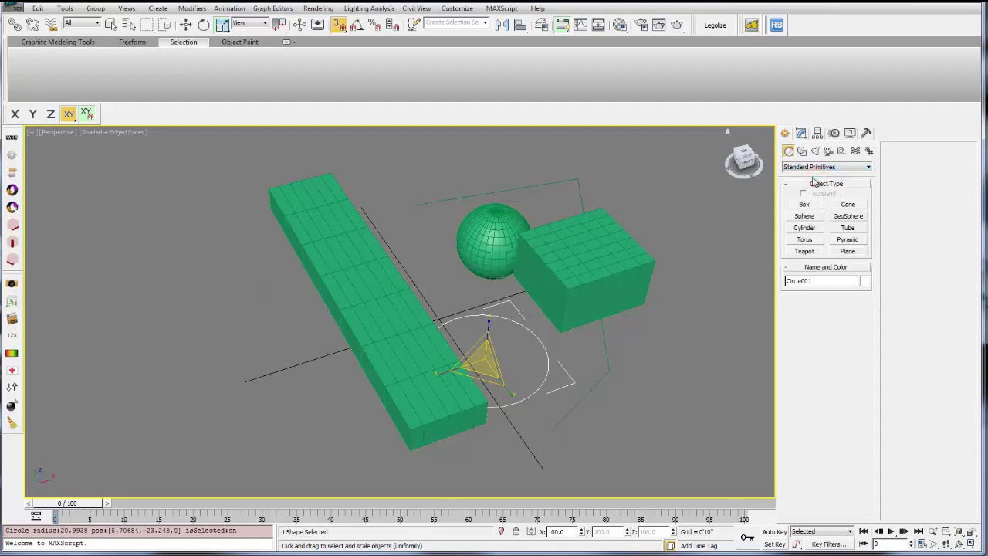
click(819, 167)
click(810, 174)
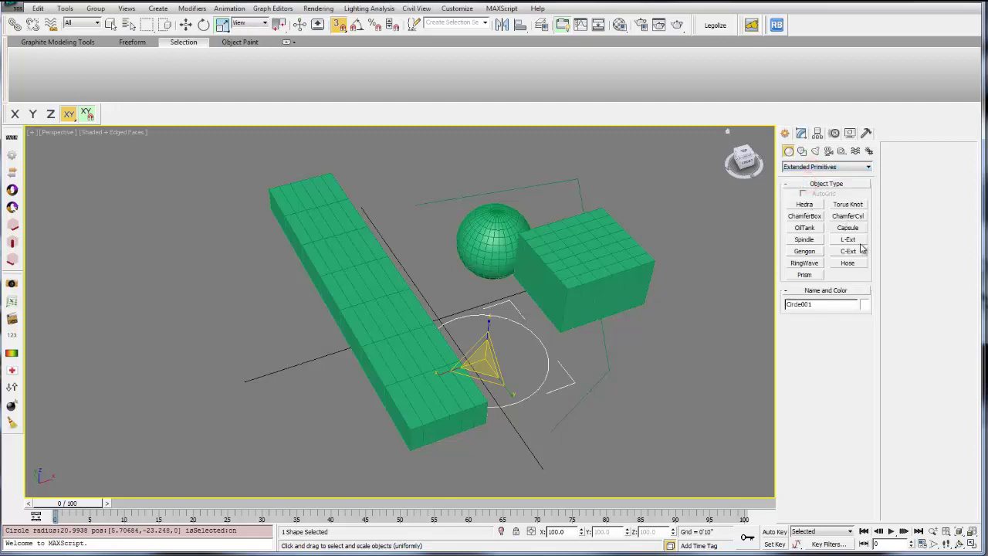
click(820, 167)
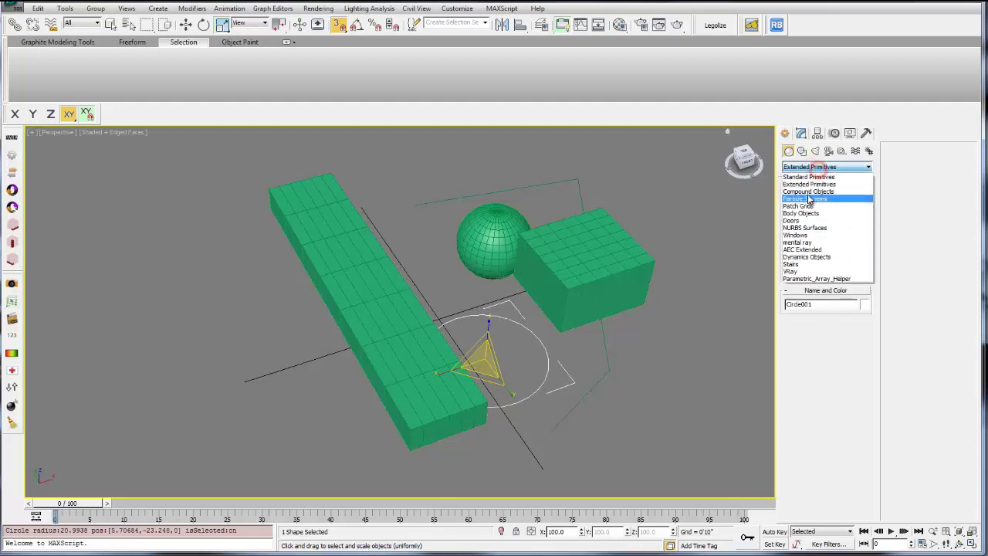
click(807, 193)
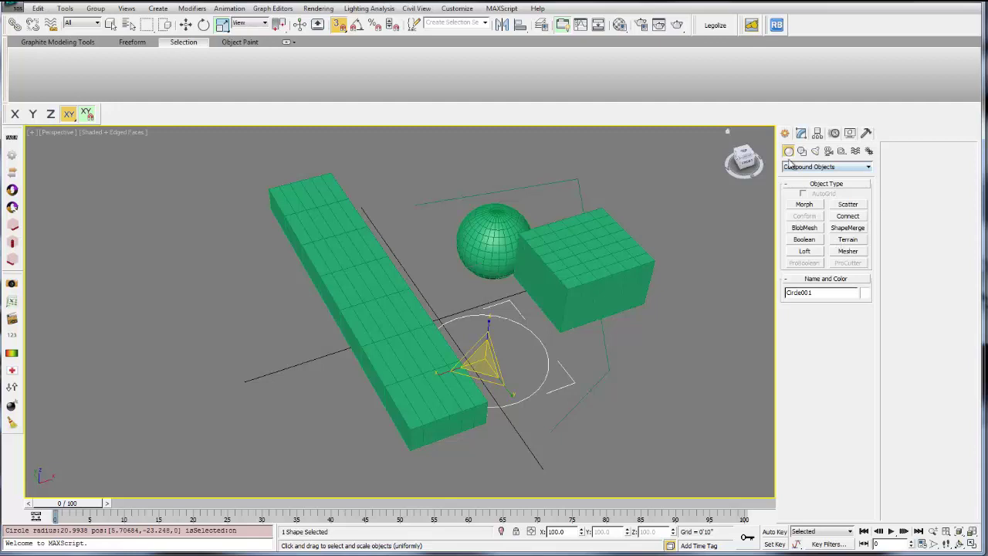
click(809, 166)
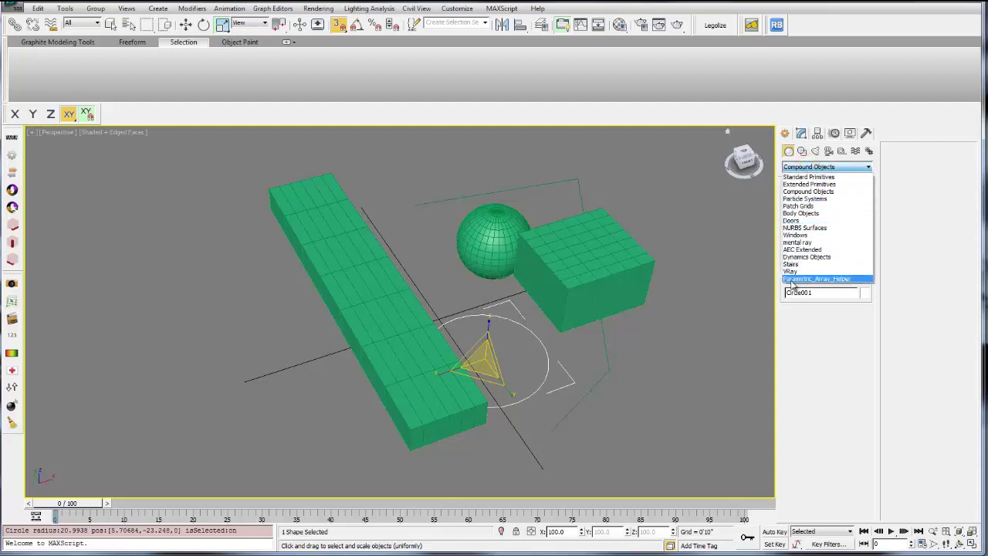
- Review the subcategories available for shapes, lights and cameras
click(801, 151)
click(801, 152)
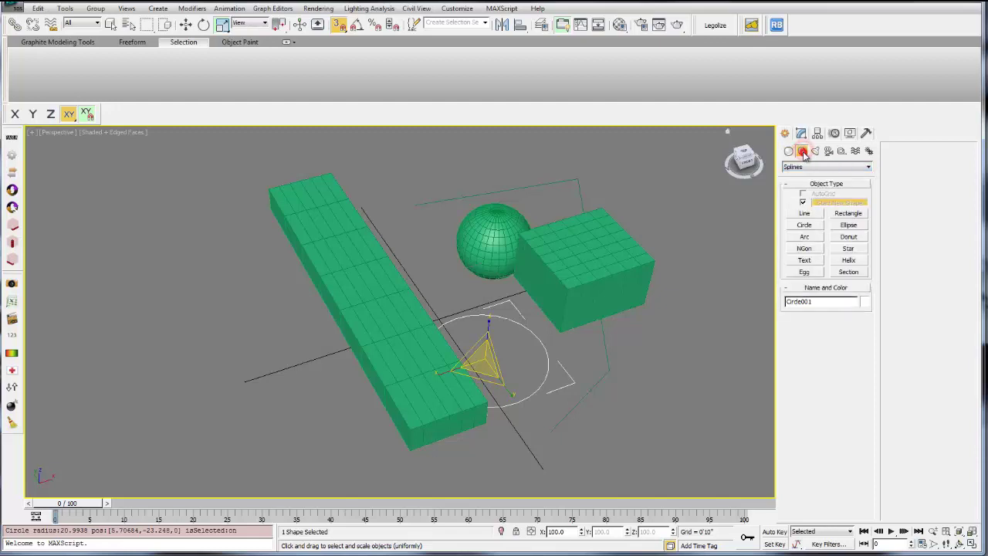
click(837, 169)
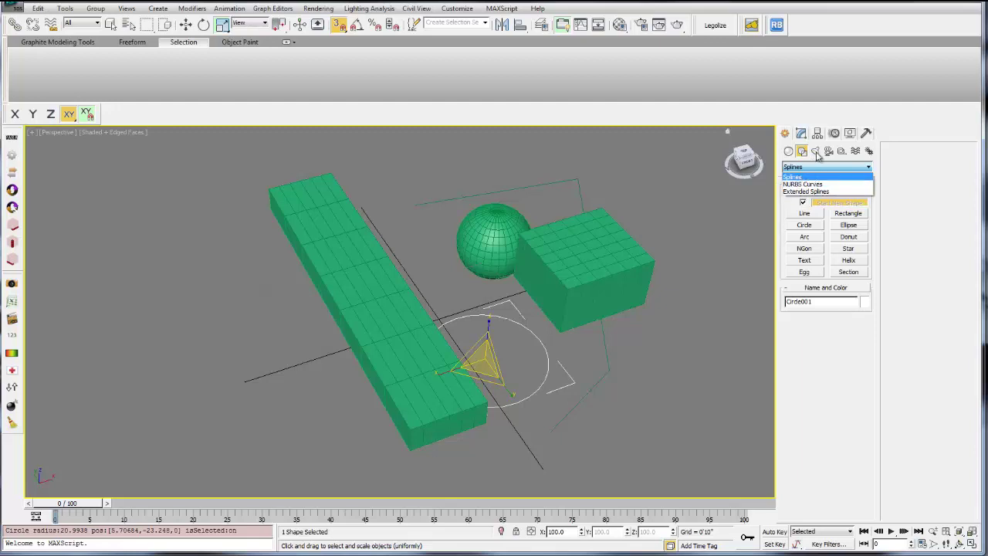
click(816, 151)
click(830, 167)
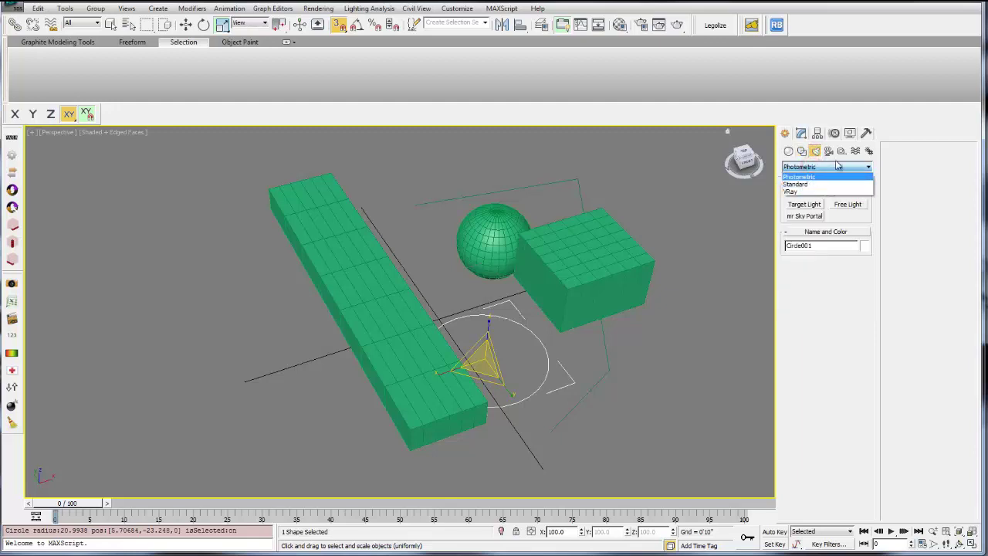
click(838, 166)
click(828, 150)
click(817, 167)
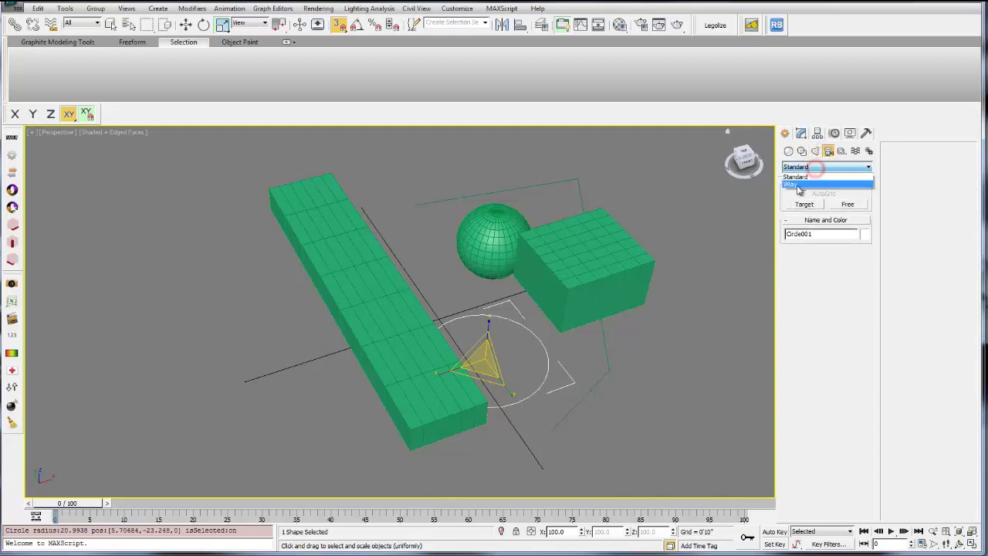
click(636, 357)
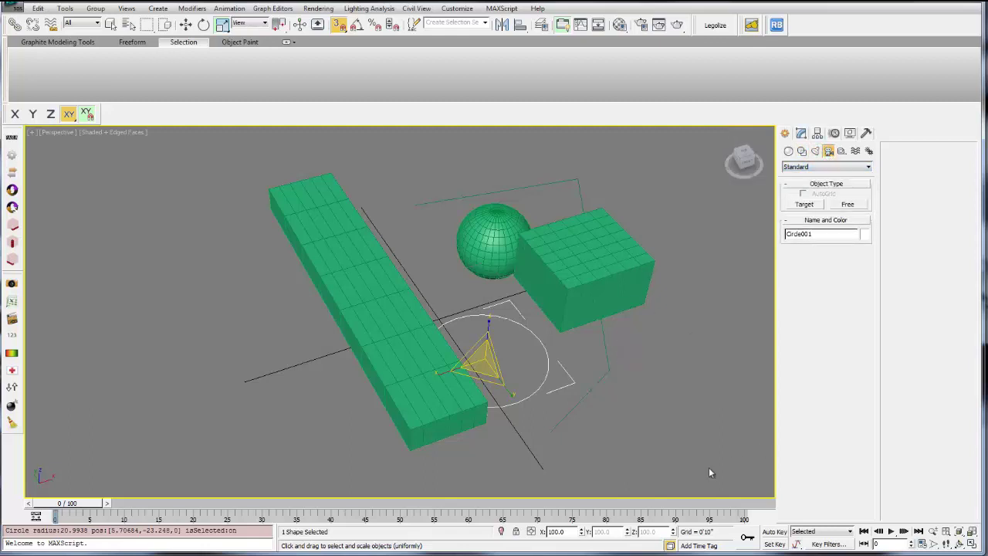
- Hide the long box and unhide all objects again
right_click(254, 312)
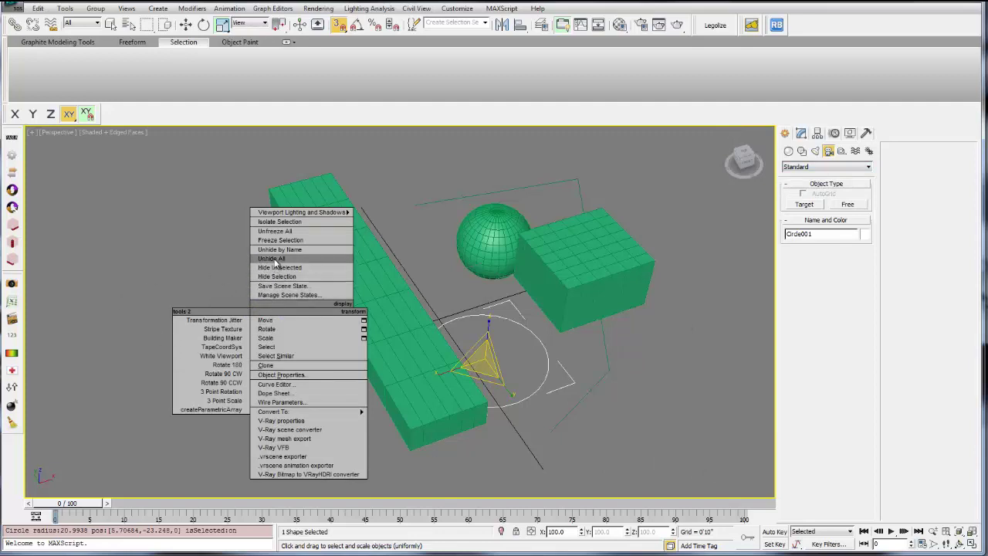
click(386, 284)
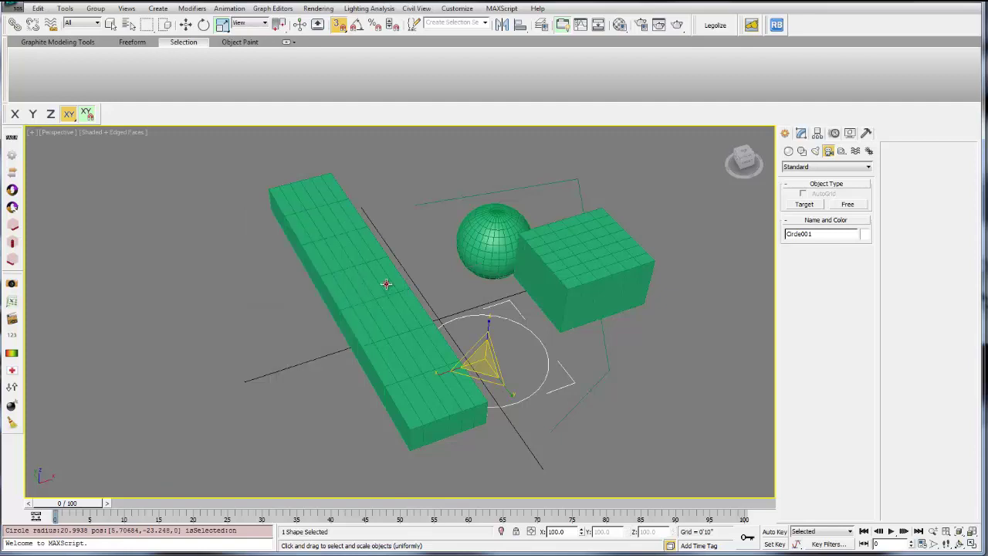
click(386, 285)
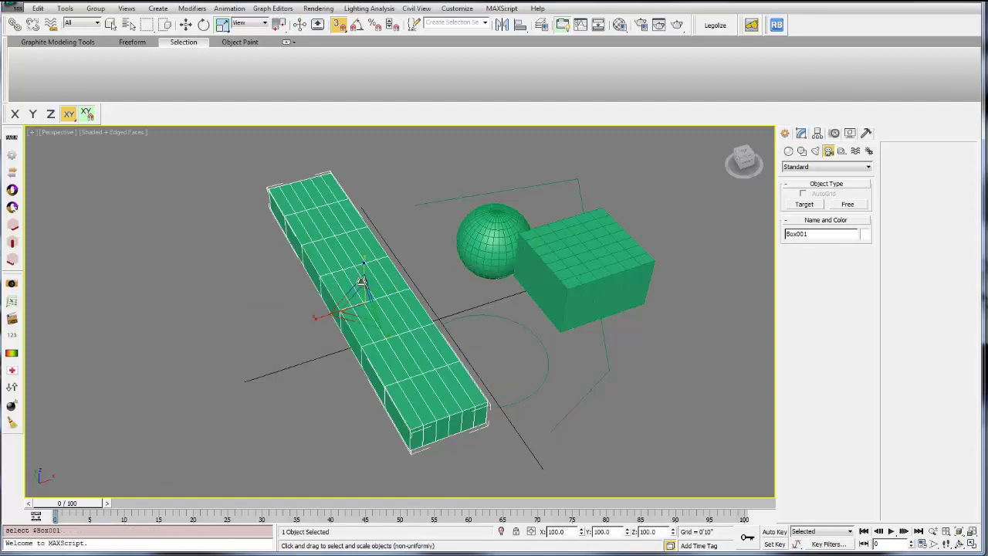
click(110, 24)
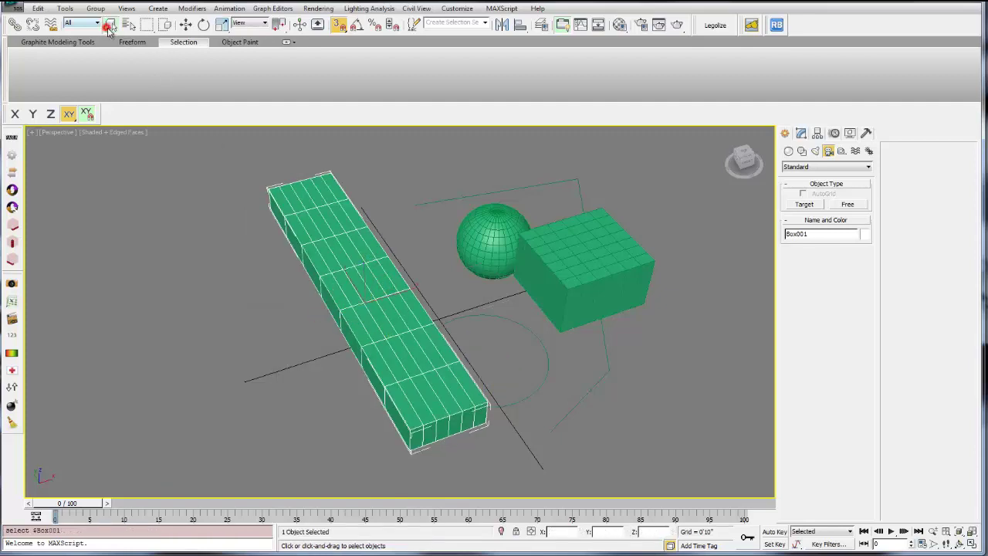
right_click(370, 296)
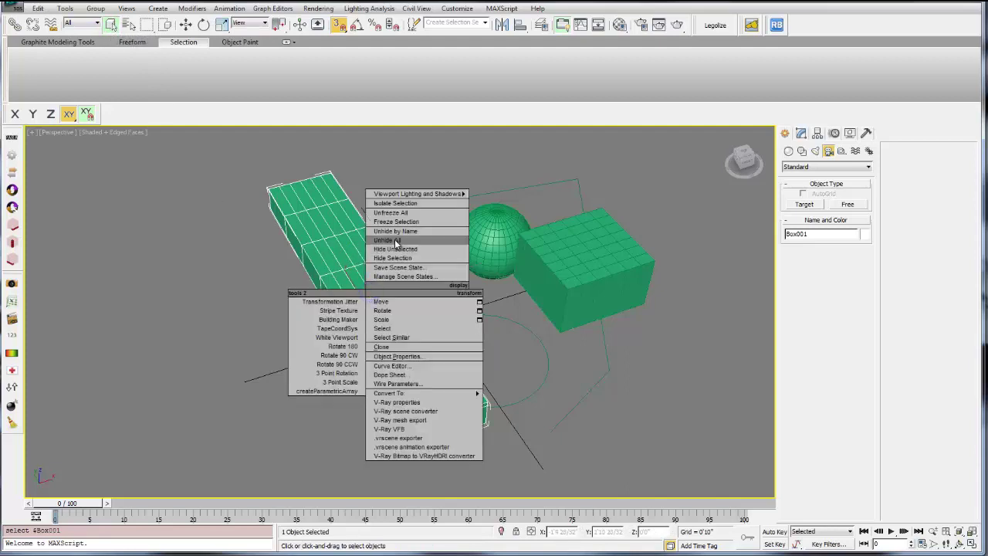
click(399, 257)
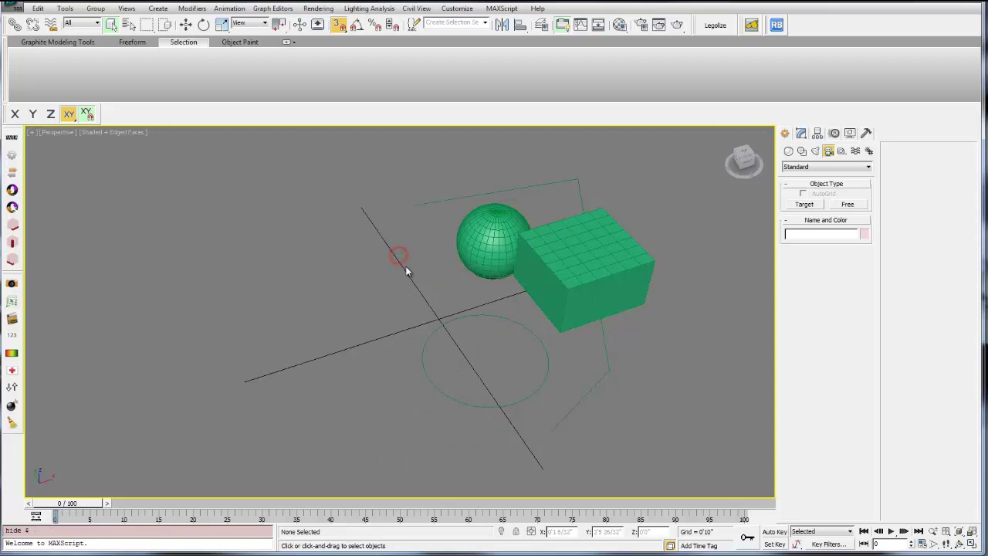
right_click(378, 287)
click(400, 238)
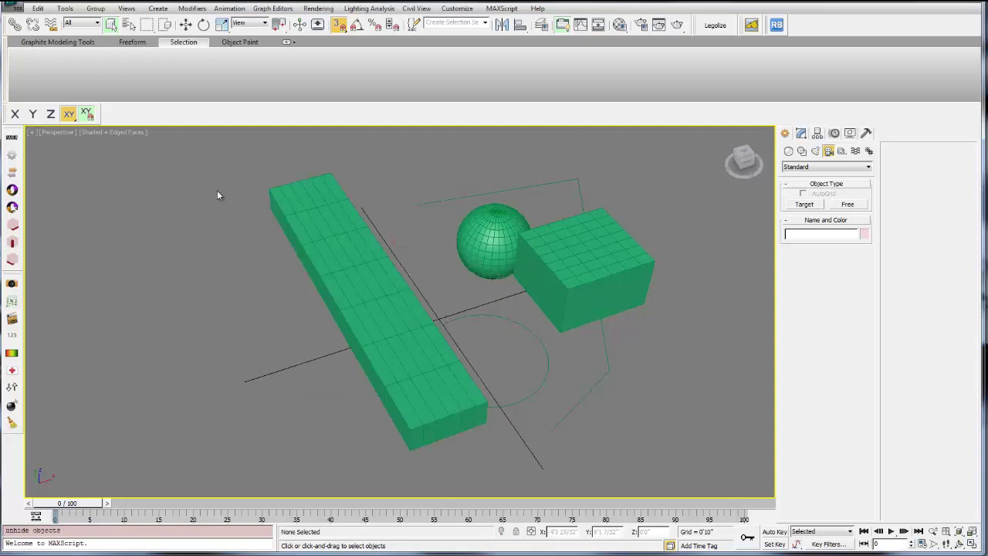
- Review the context commands for display and transforms, the animation time slider and the coordinate entry
right_click(318, 311)
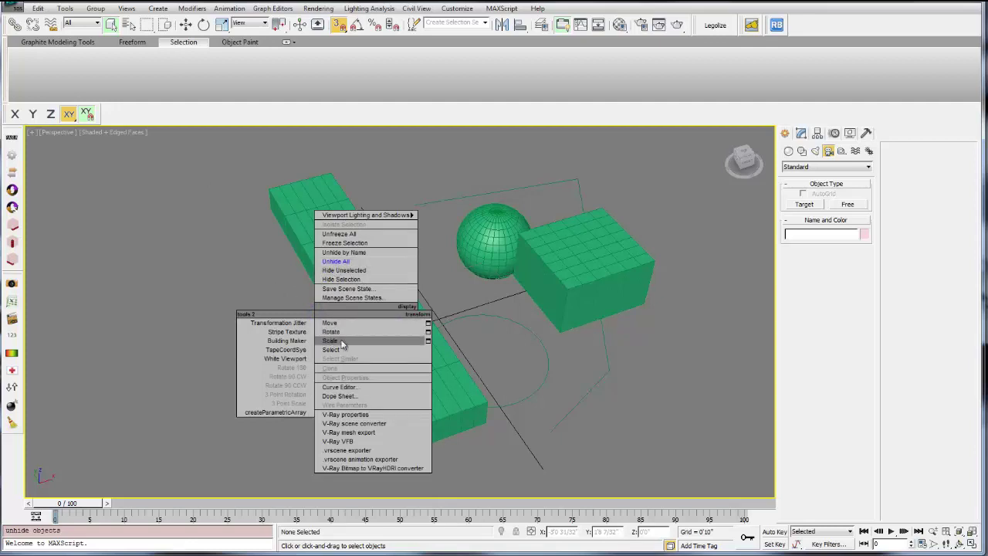
click(247, 292)
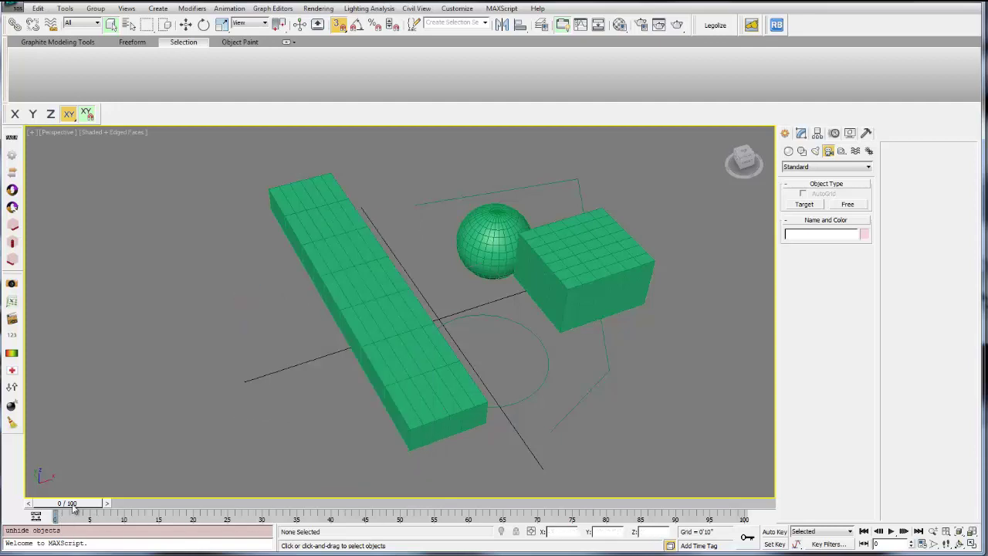
drag(73, 506, 46, 508)
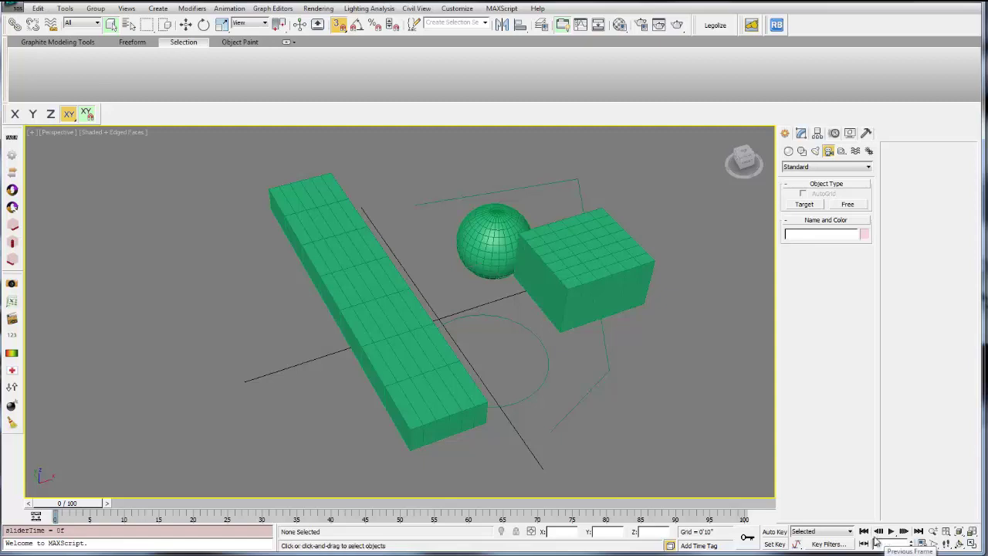
click(562, 532)
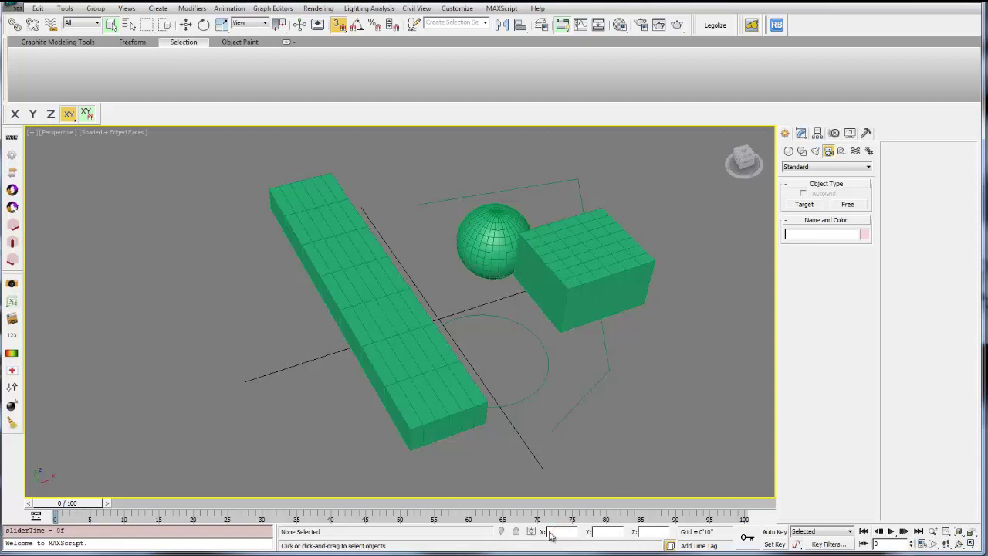
- Turn off 3D snapping, and move the long box up about 1'1" and about 8 inches in the negative X direction
click(186, 24)
click(374, 284)
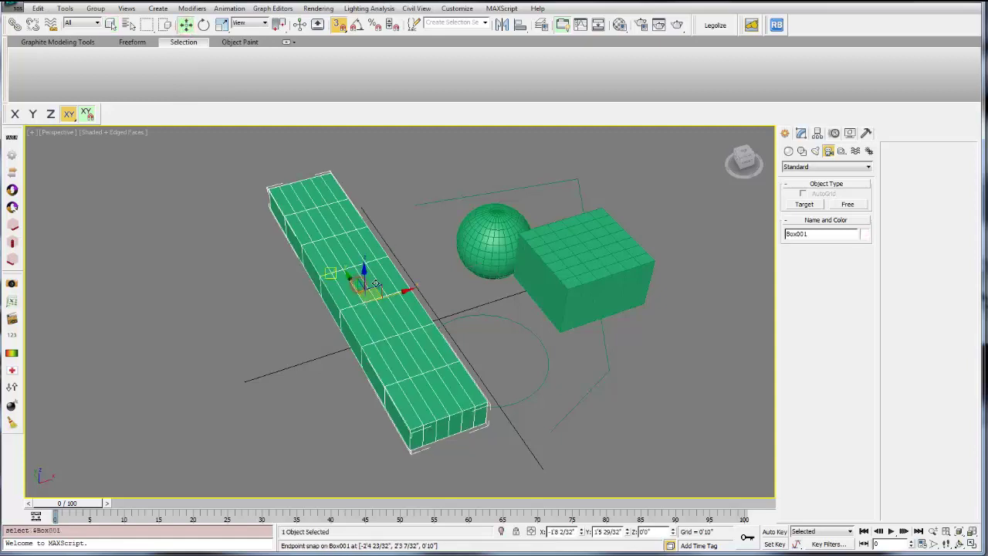
click(363, 270)
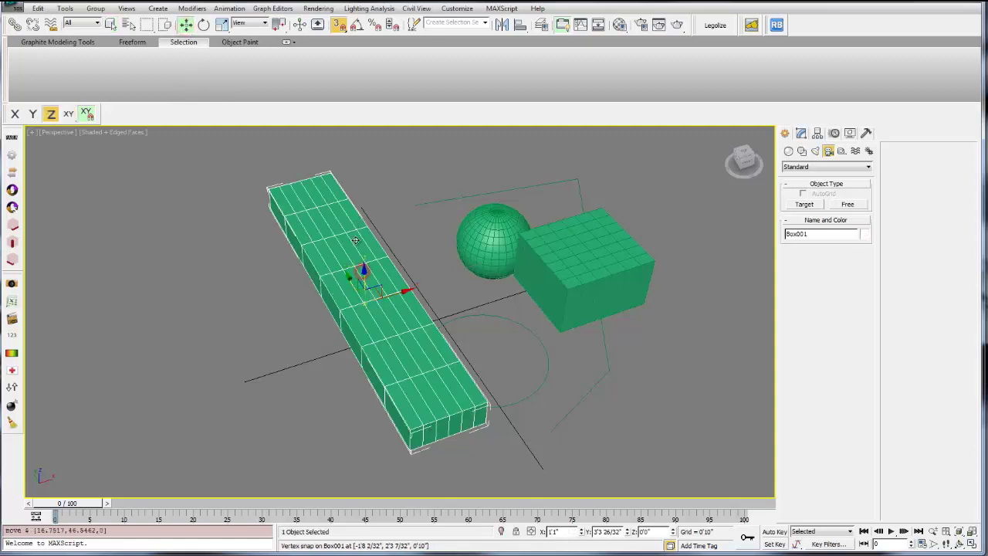
click(340, 24)
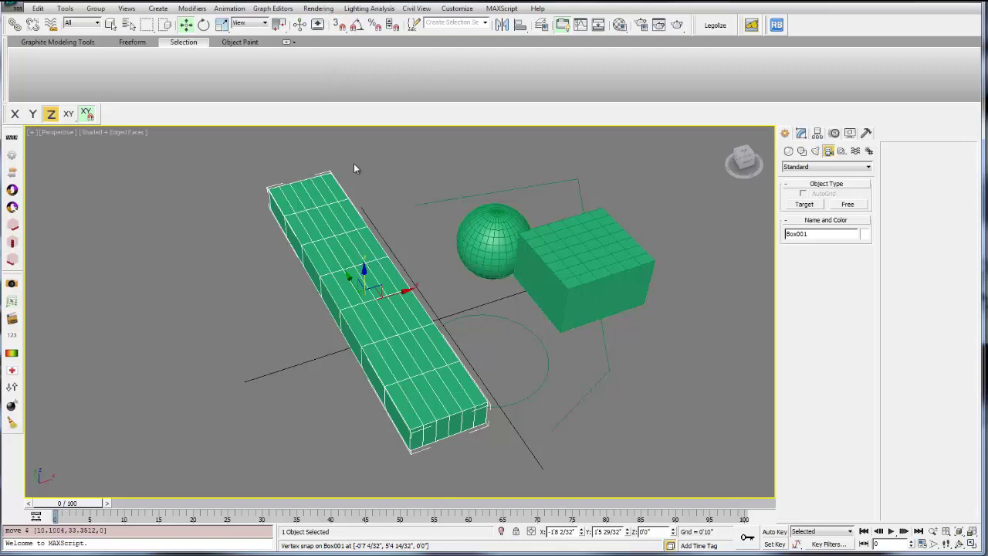
mouse_move(364, 270)
mouse_down()
mouse_move(364, 224)
mouse_move(364, 287)
mouse_move(394, 266)
mouse_move(340, 282)
mouse_move(405, 261)
mouse_move(374, 272)
mouse_up()
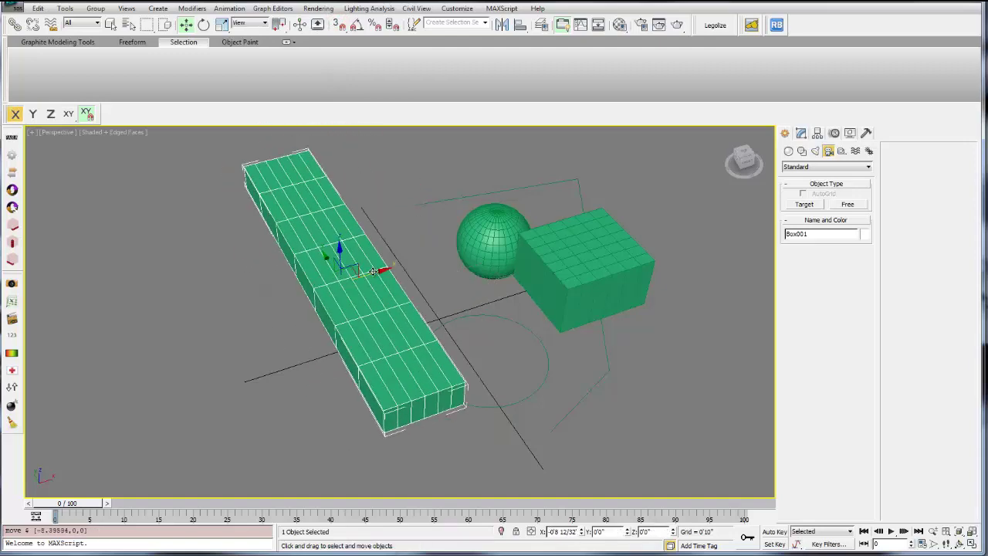
click(607, 532)
click(531, 531)
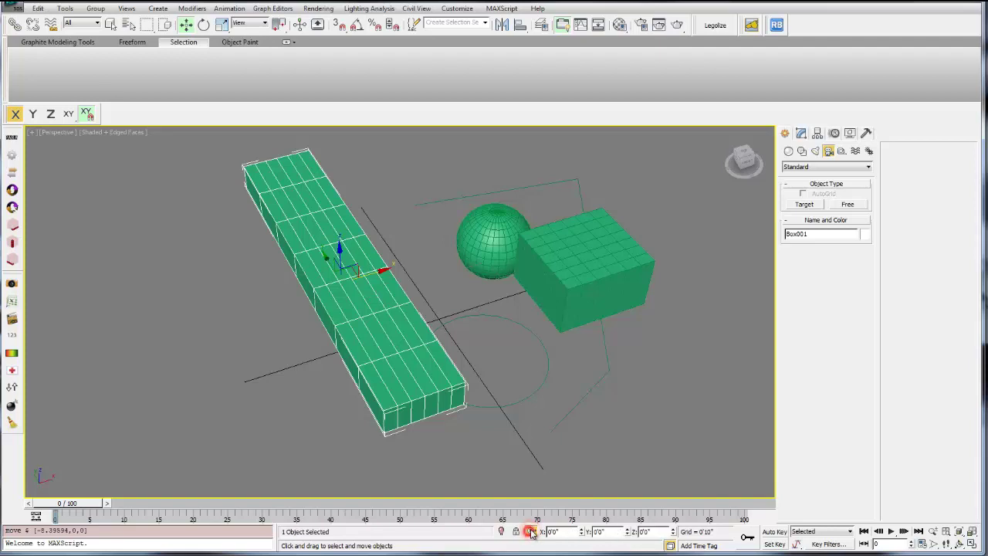
- Select and frame the sphere in the Perspective view, orbit around the objects, and select and frame the short box
middle_drag(522, 368, 435, 387)
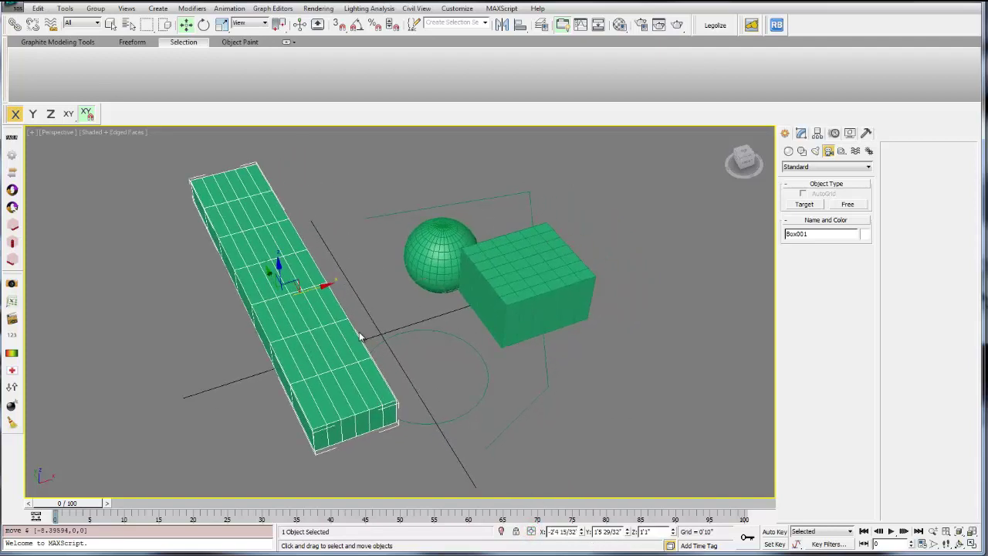
click(417, 274)
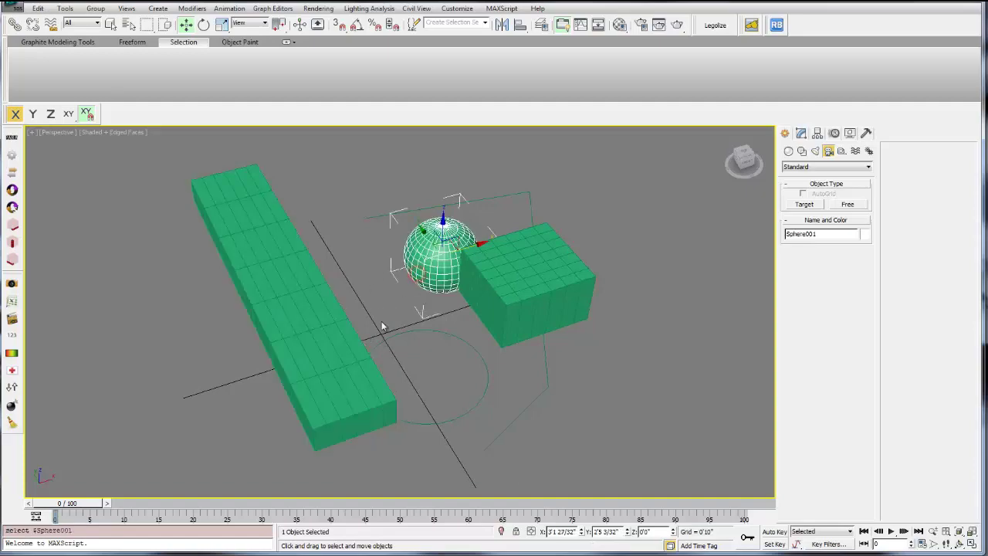
key(z)
alt+middle_drag(387, 304, 257, 202)
click(257, 202)
scroll(314, 281, down, 3)
key(z)
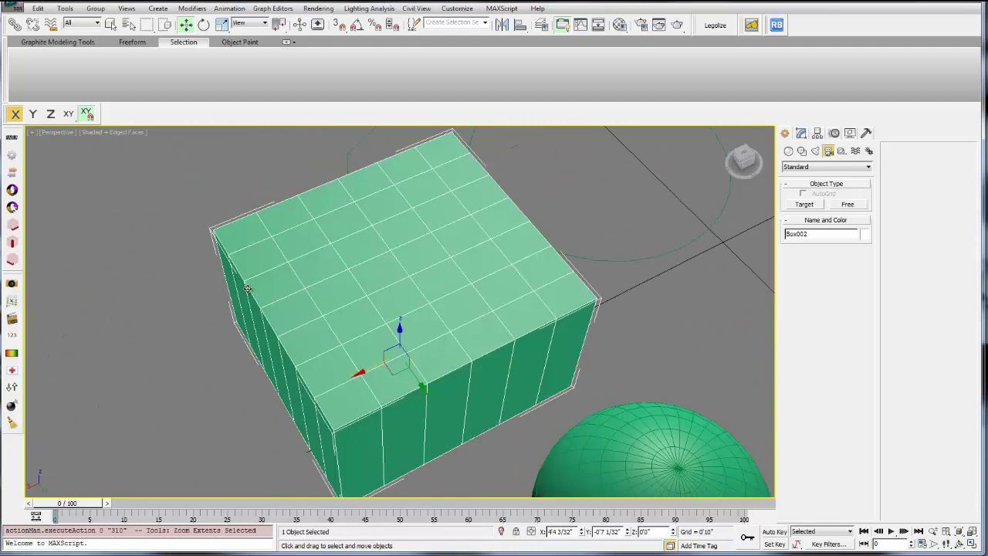